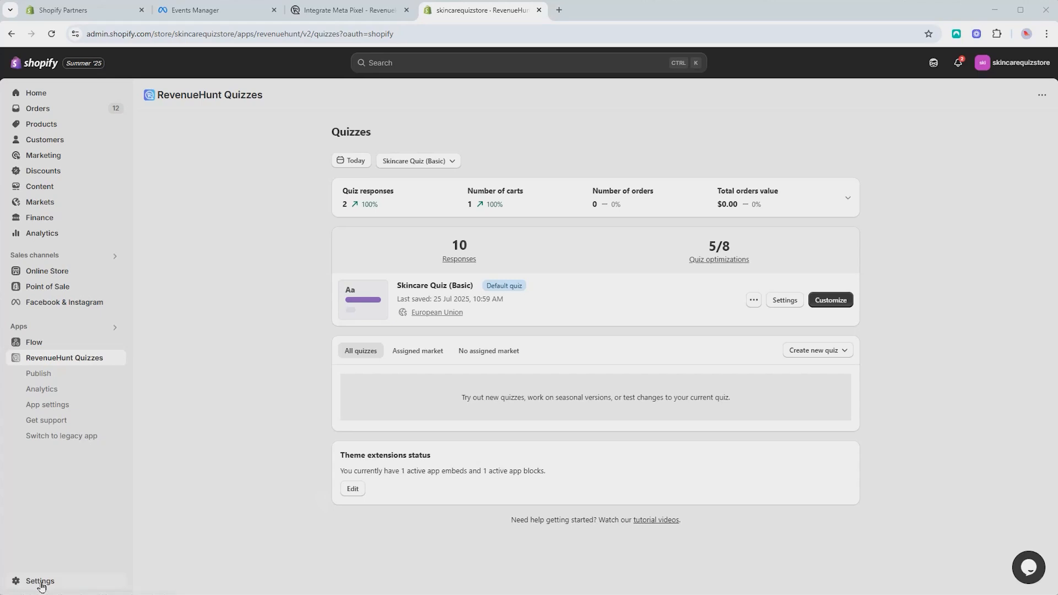
Open the store's Customer events settings, where the Facebook & Instagram pixel shows as Connected
left_click(40, 582)
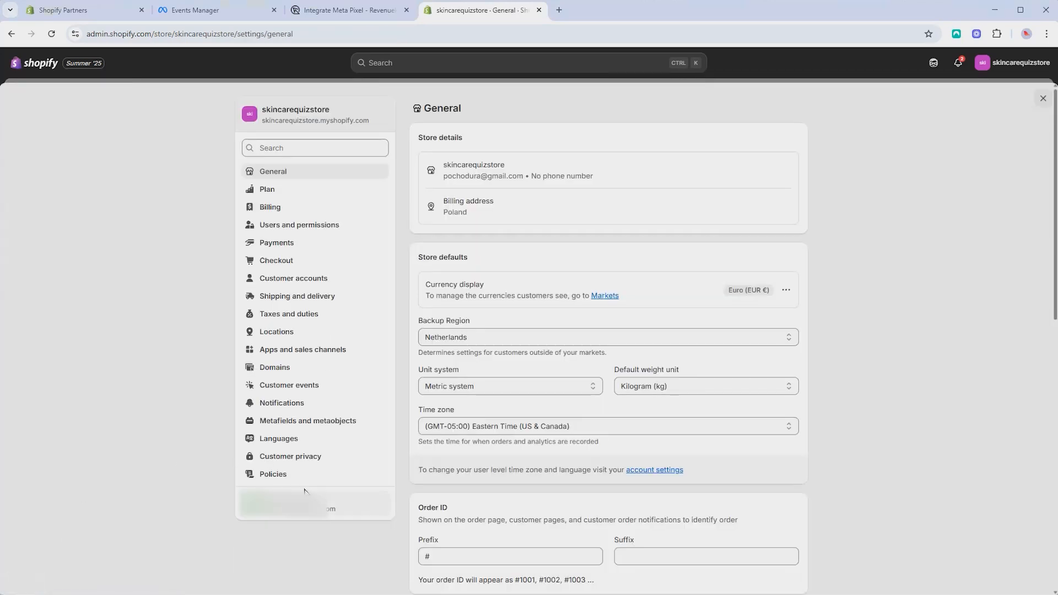
left_click(317, 388)
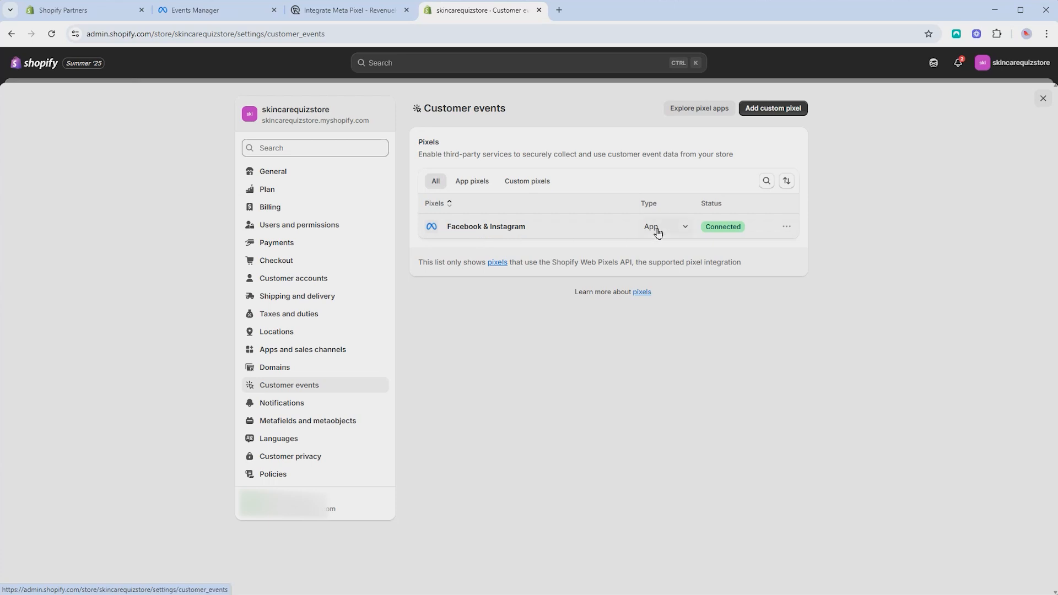
Browse the App Store's list of apps that provide web pixels
left_click(699, 111)
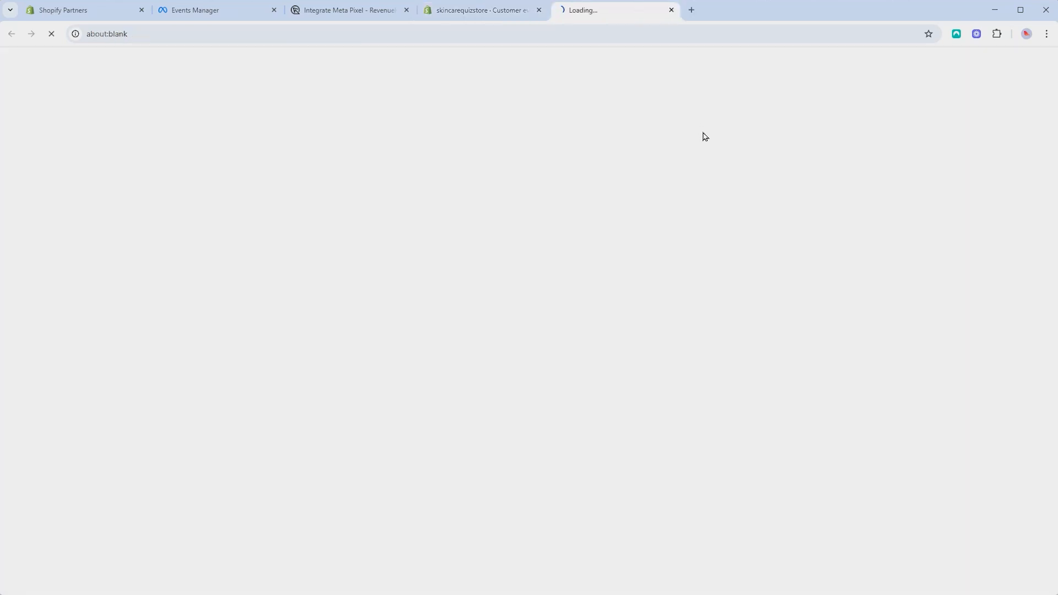
scroll(651, 205, "down", 10)
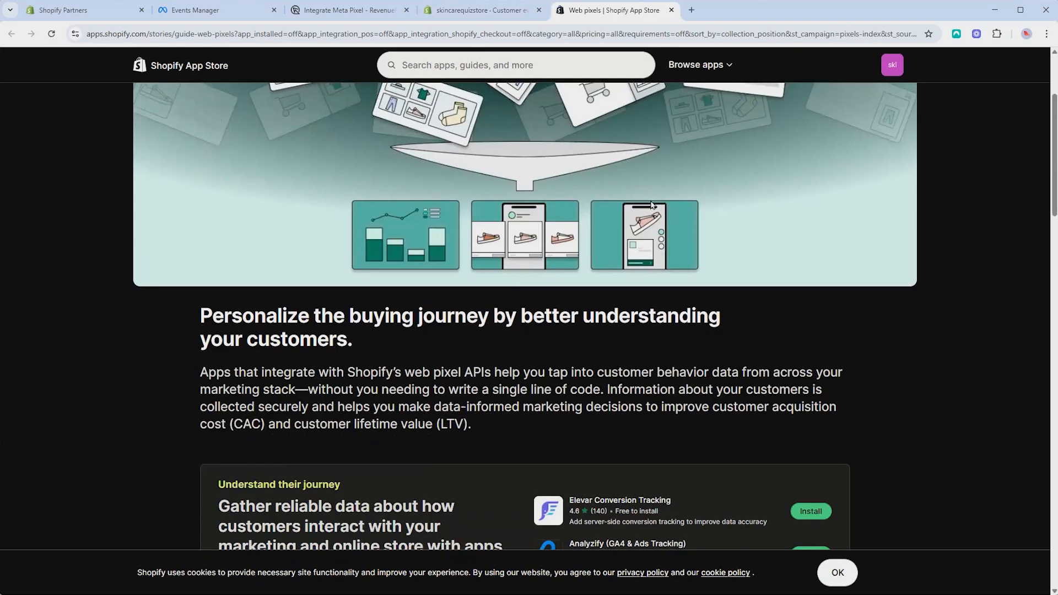
scroll(650, 205, "up", 10)
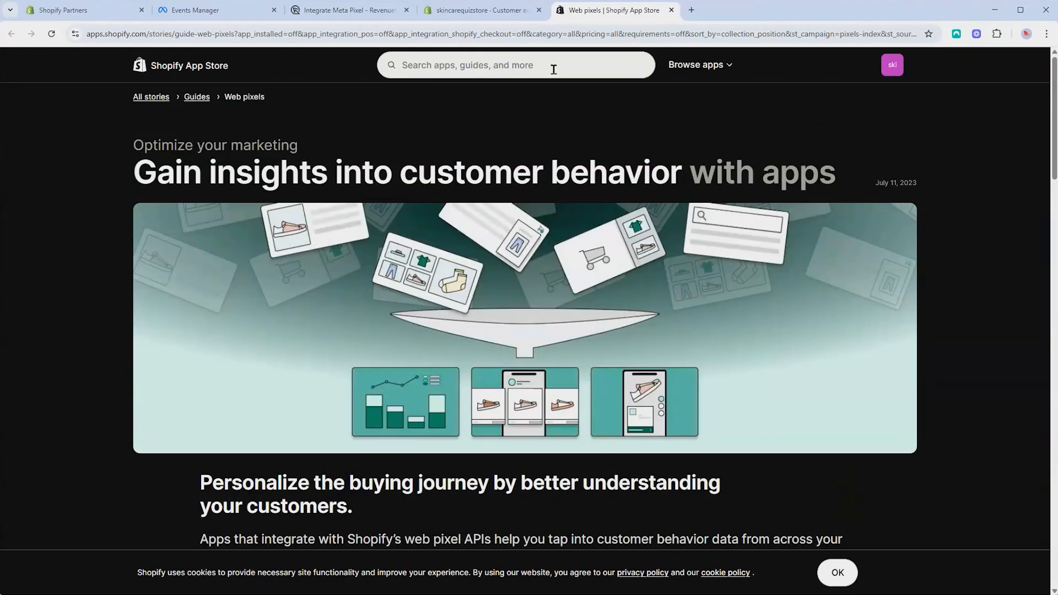
Search the App Store for 'facebook' and open the Facebook & Instagram app's page
left_click(554, 66)
type("meta")
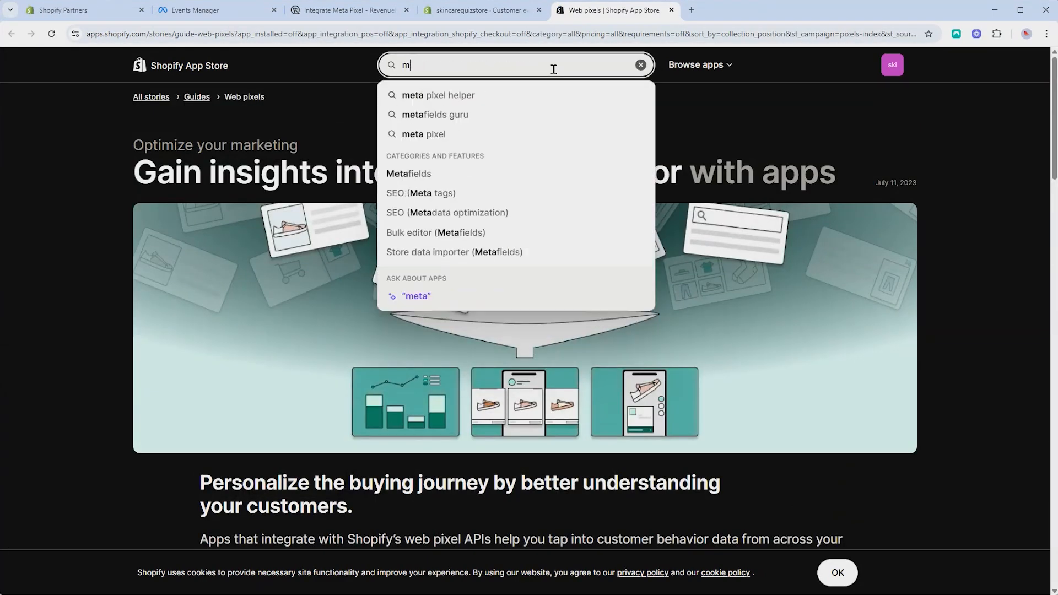
key("BackSpace")
type("facebook")
key("Return")
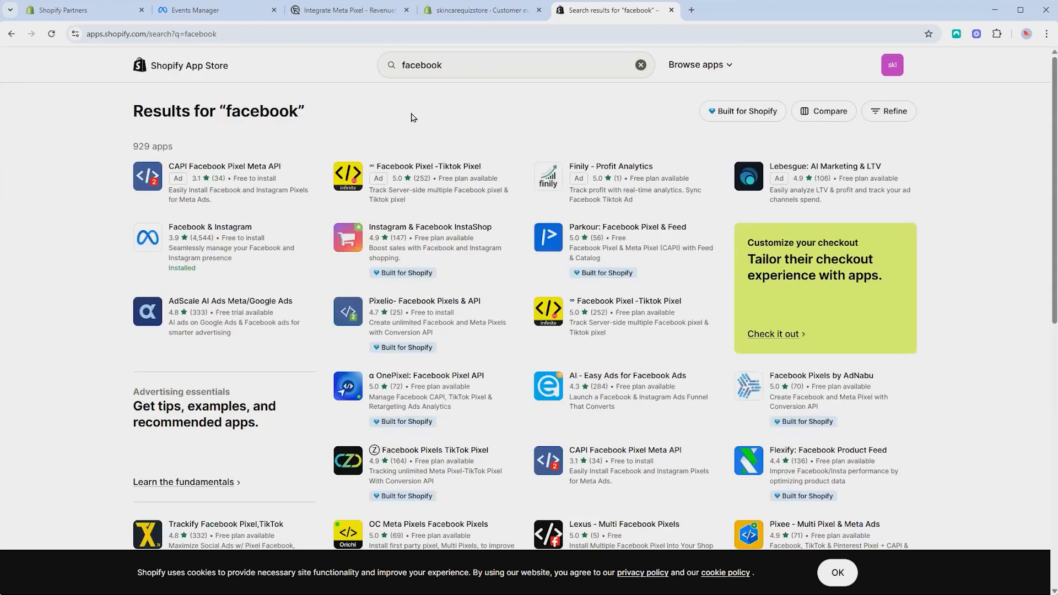
left_click(233, 252)
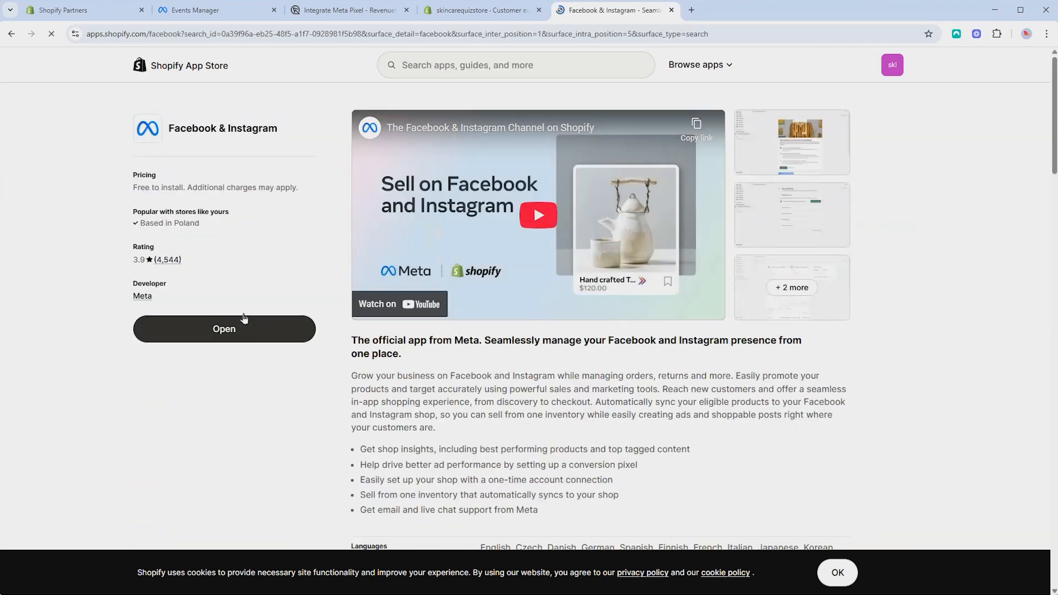
left_click(499, 13)
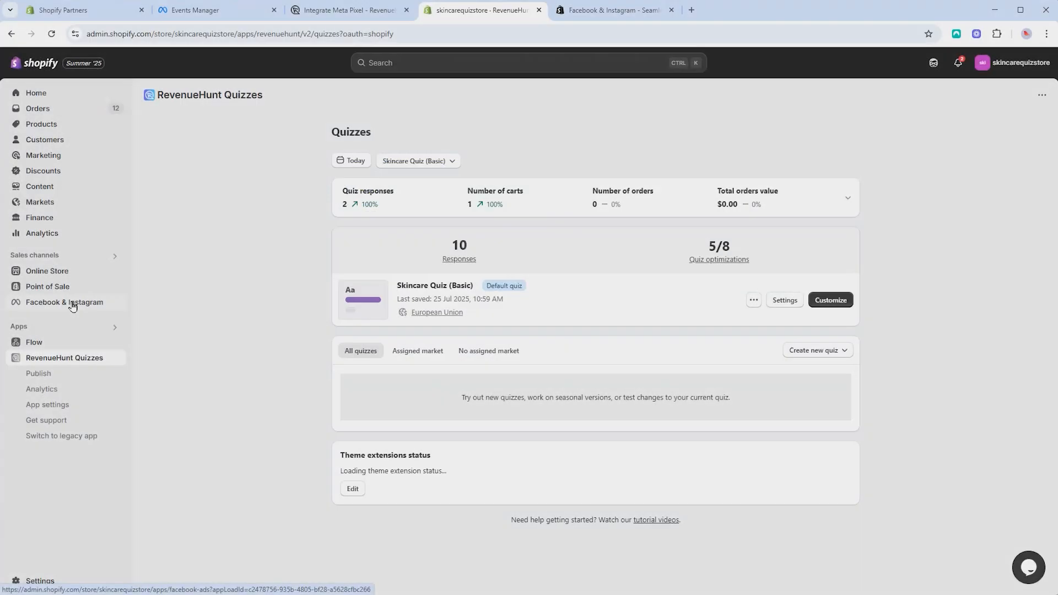
Review the Facebook & Instagram Share data preference, leaving it at Maximum
left_click(71, 302)
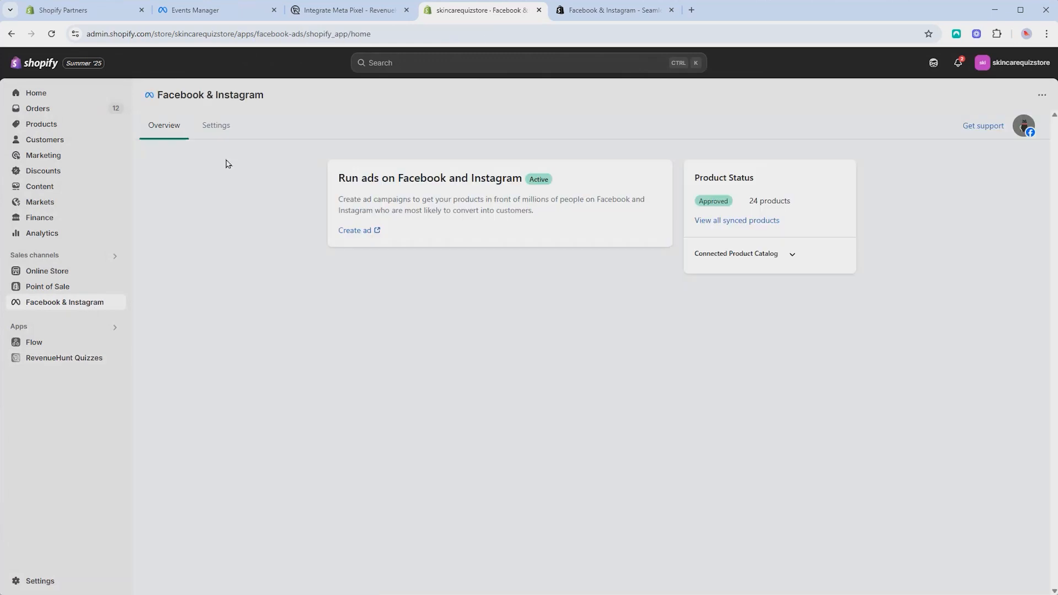
left_click(219, 128)
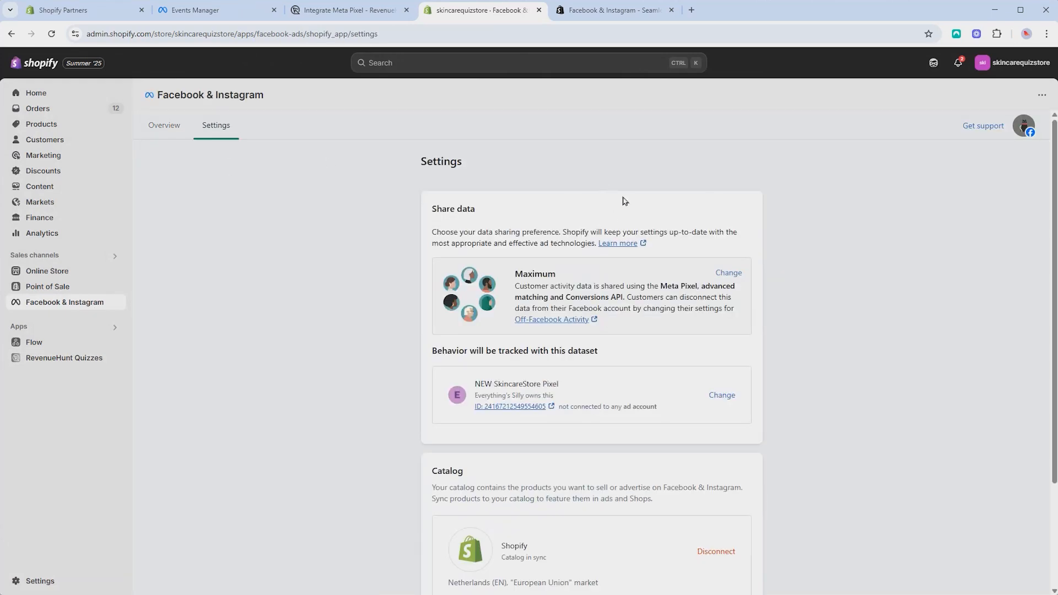
scroll(772, 213, "down", 2)
scroll(778, 275, "up", 2)
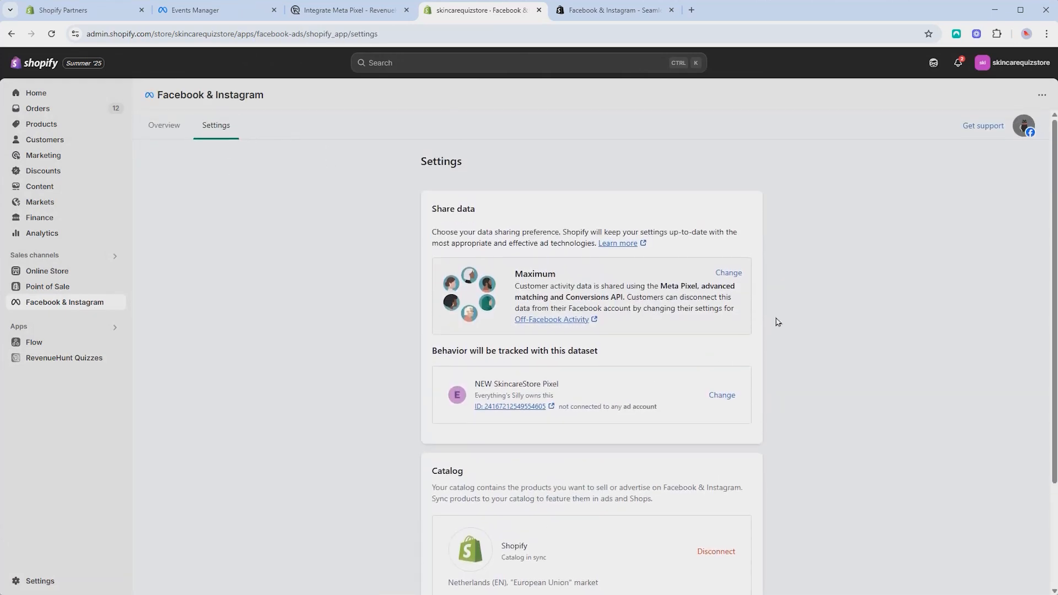
left_click(728, 274)
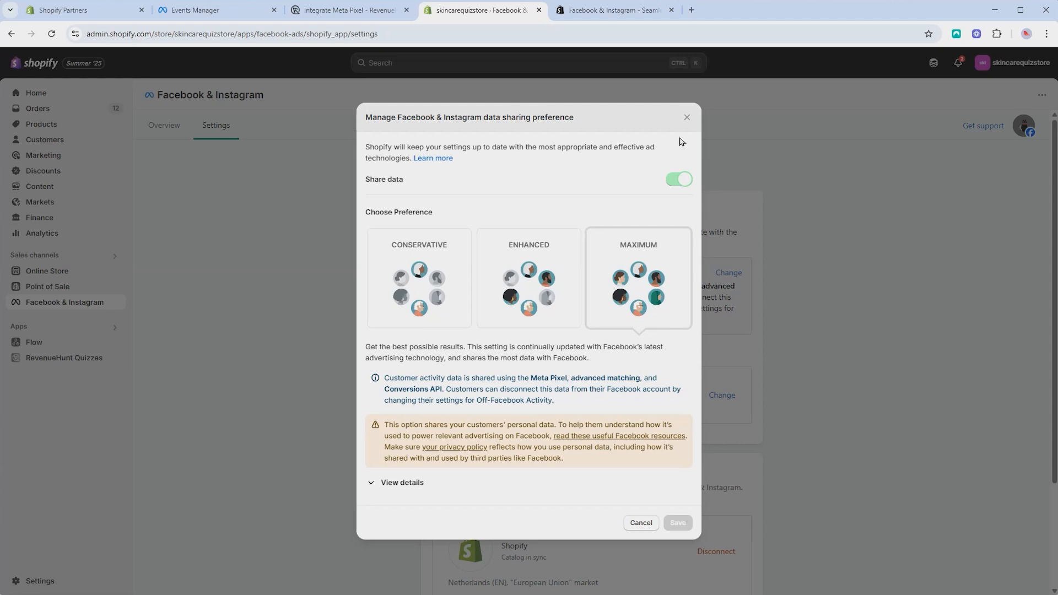
left_click(686, 118)
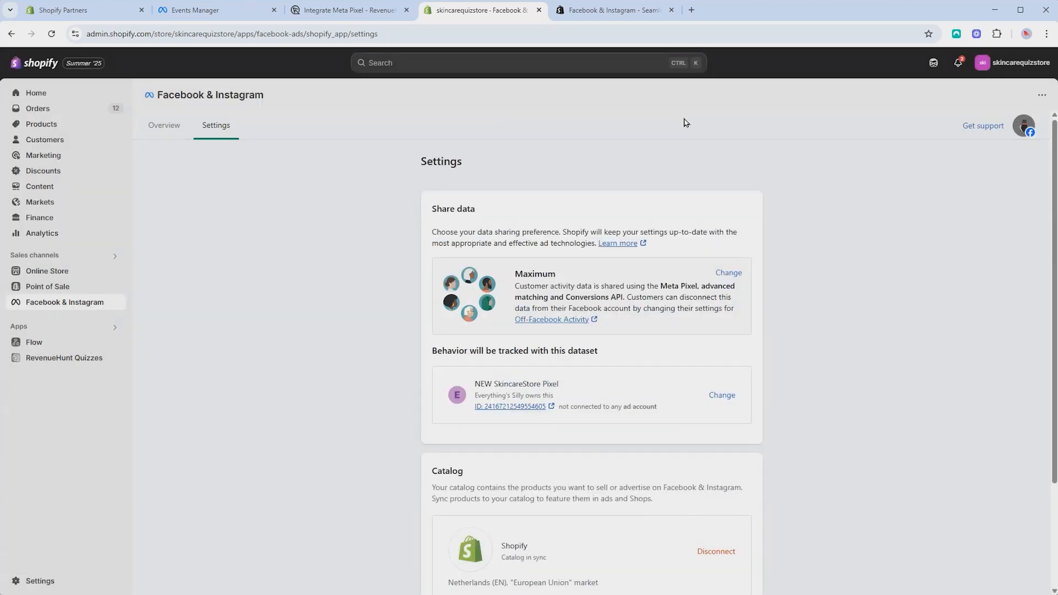
Open the Change dataset list for the dataset tracking store behaviour
scroll(789, 222, "down", 3)
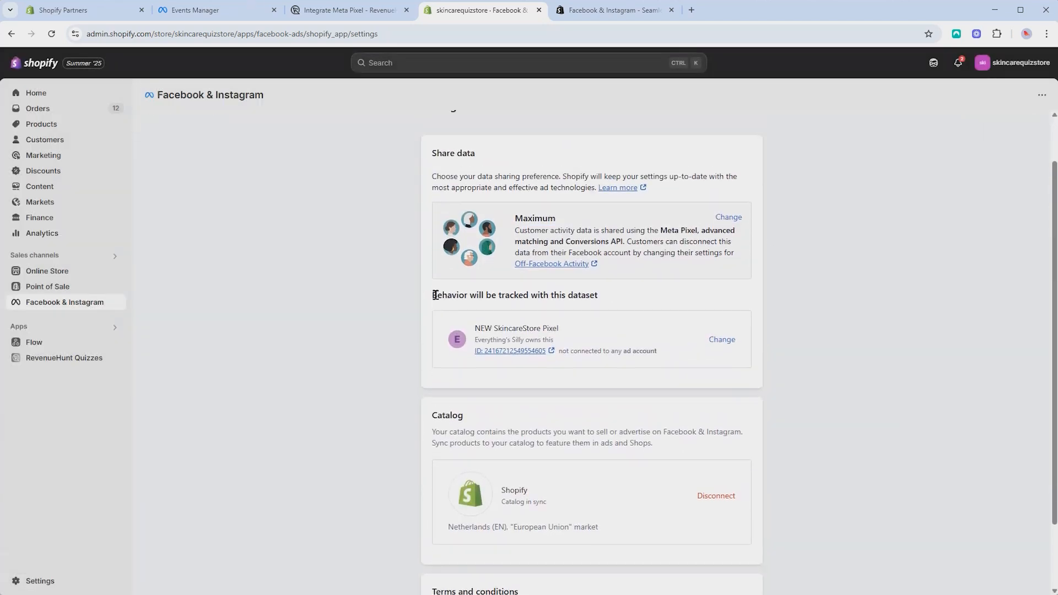
left_click_drag(435, 296, 607, 303)
left_click(637, 297)
left_click(722, 341)
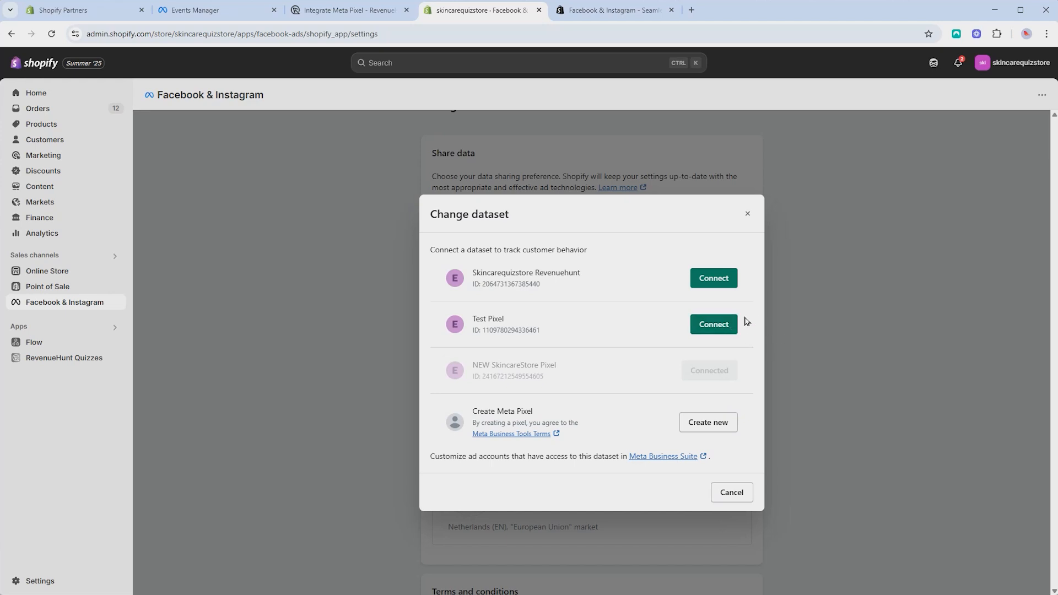
In Meta Events Manager, start connecting a new Web data source
left_click(217, 12)
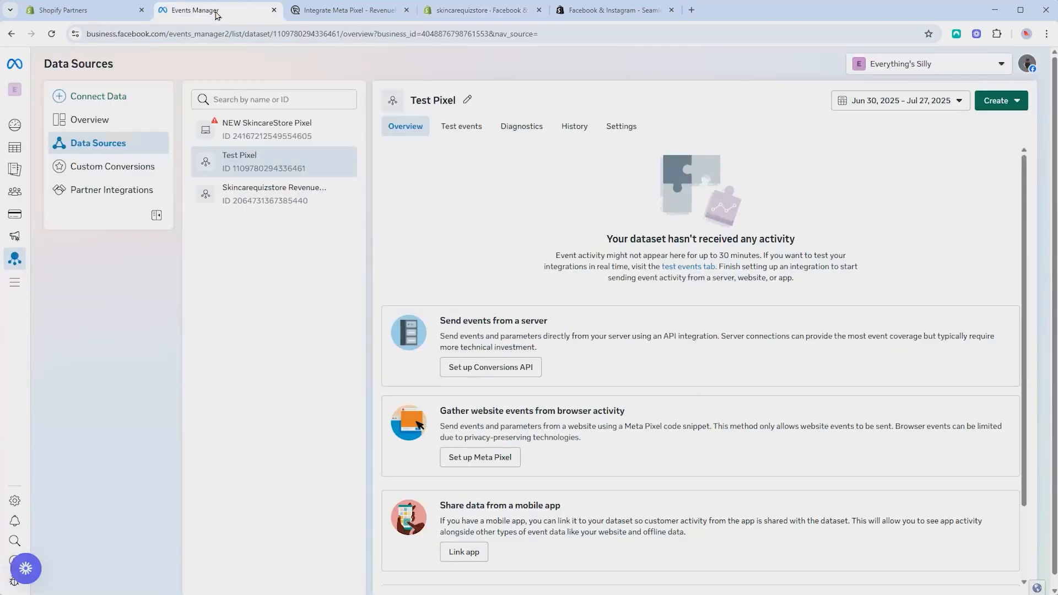
mouse_move(15, 262)
left_click(85, 97)
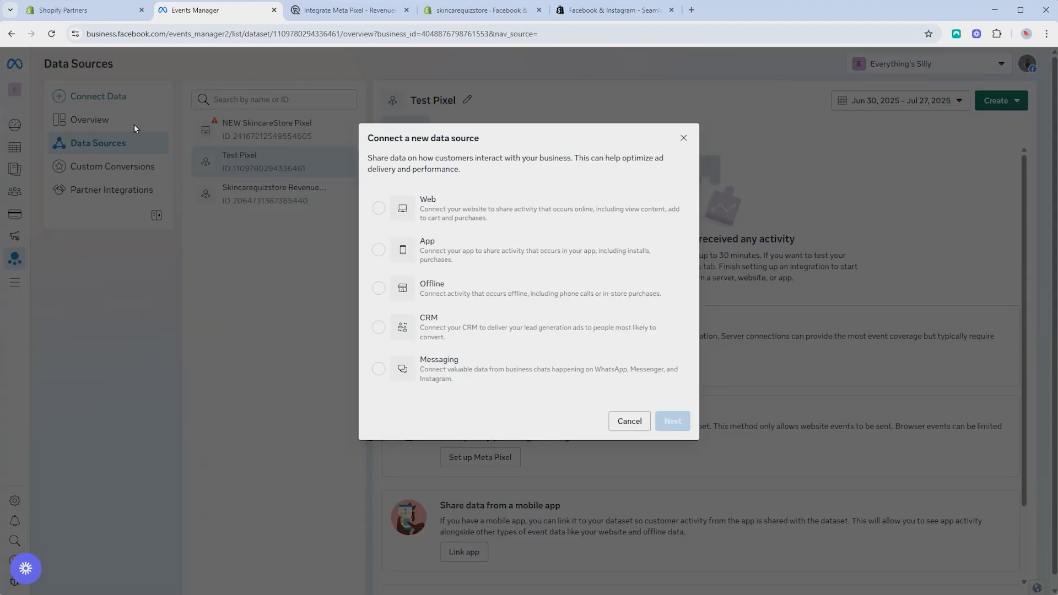
left_click(490, 206)
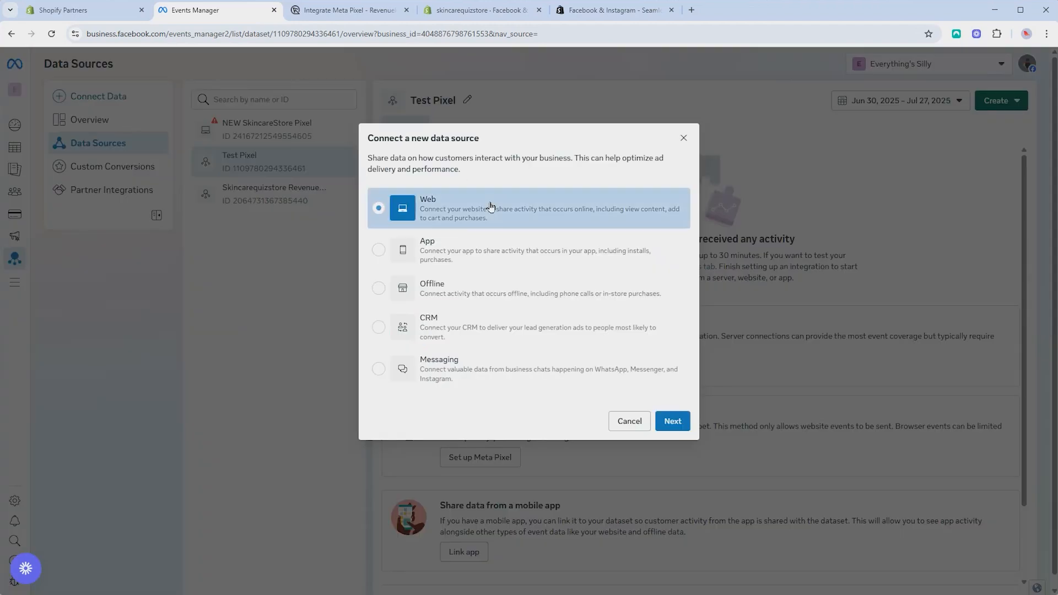
left_click(672, 422)
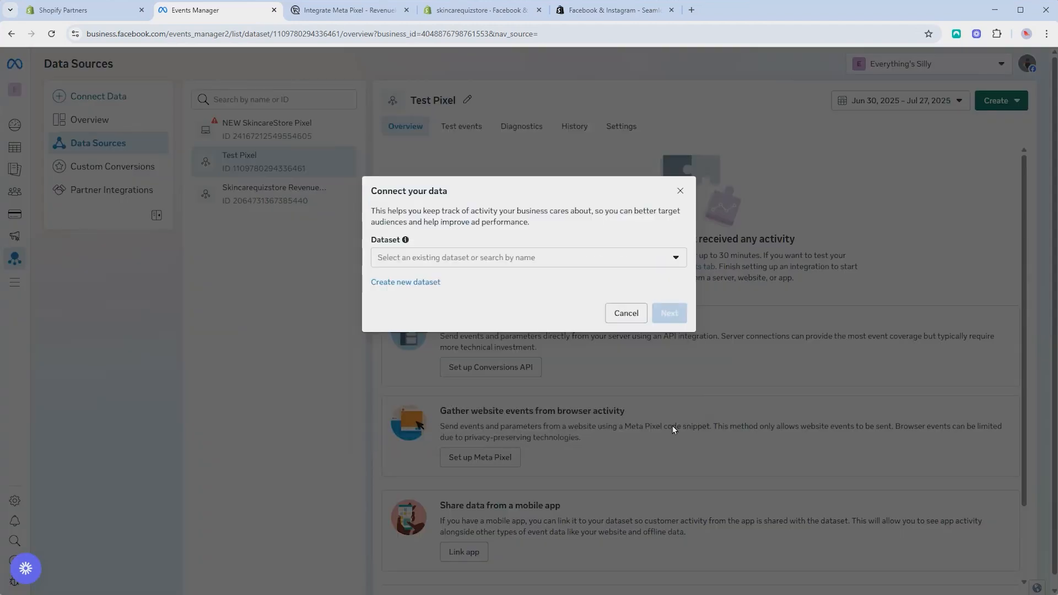
Create a new web dataset named 'Pixel Test 2'
left_click(418, 287)
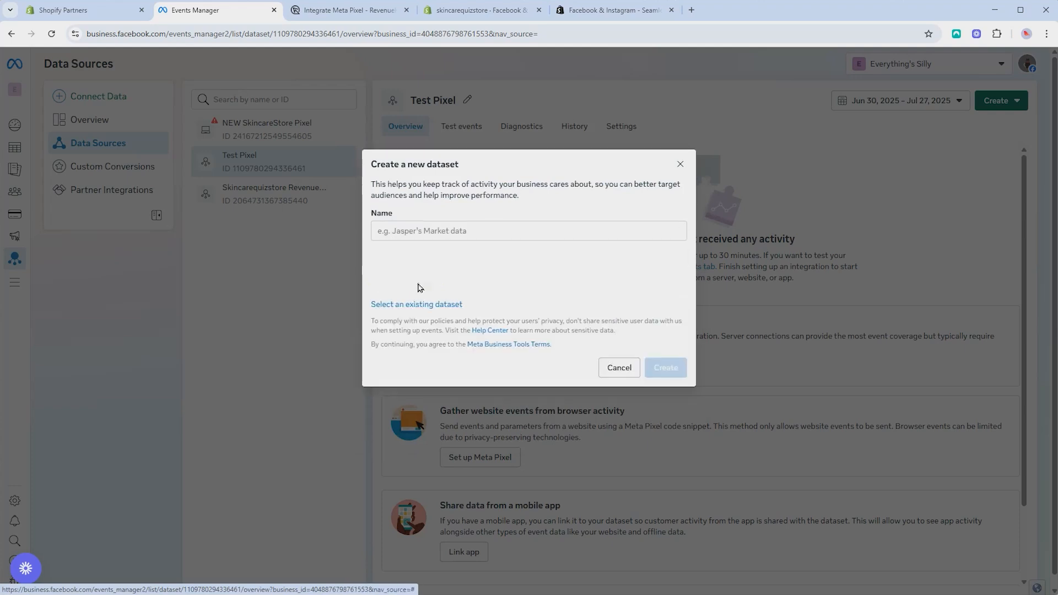
double_click(450, 201)
left_click(447, 244)
left_click(455, 234)
type("Pixel Test 2")
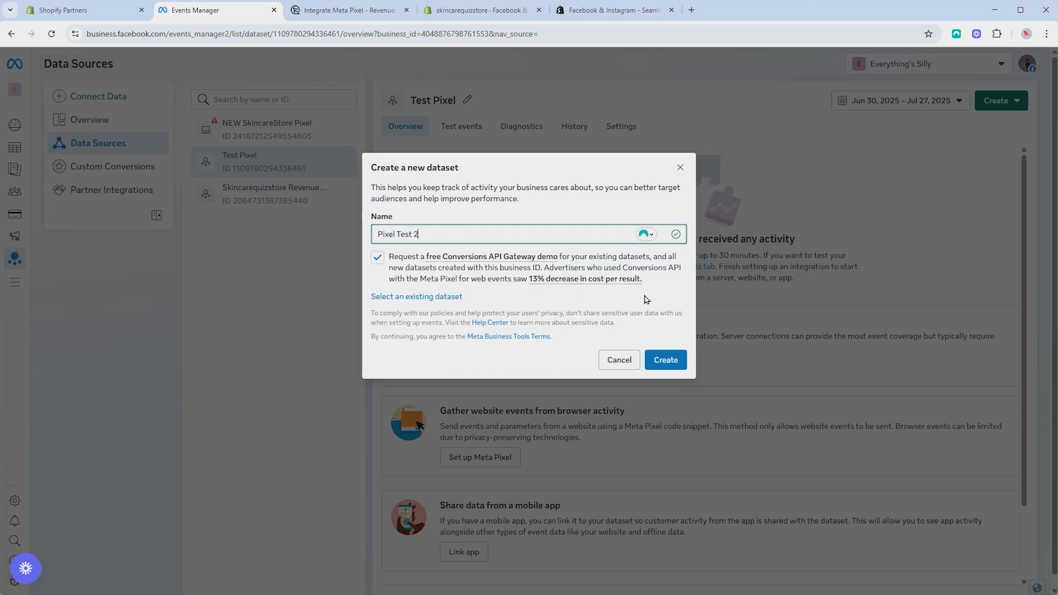
left_click(665, 360)
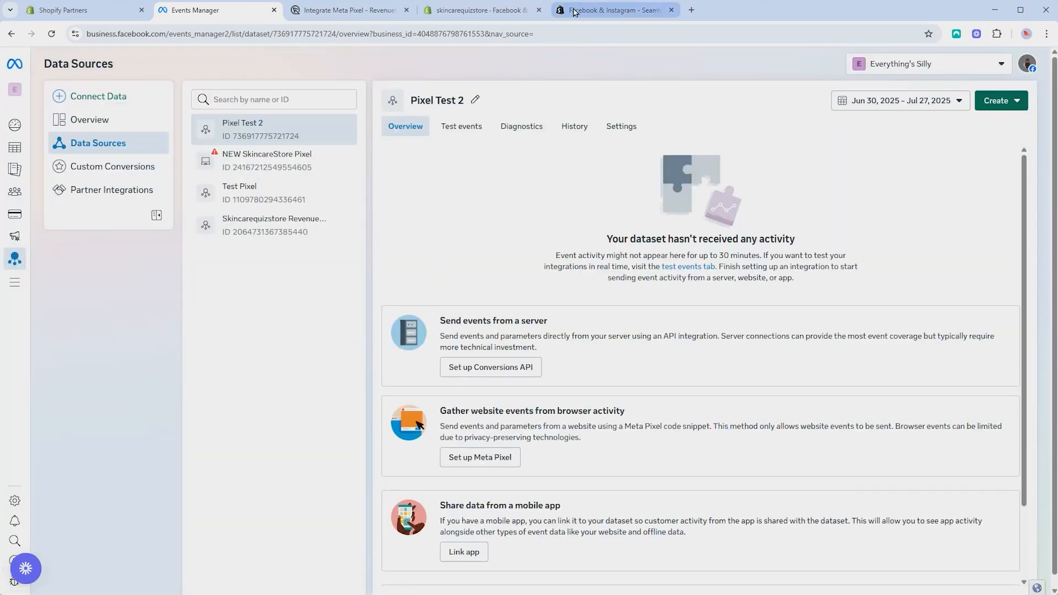
Switch the tracked dataset from NEW SkincareStore Pixel to Pixel Test 2
left_click(671, 10)
left_click(490, 11)
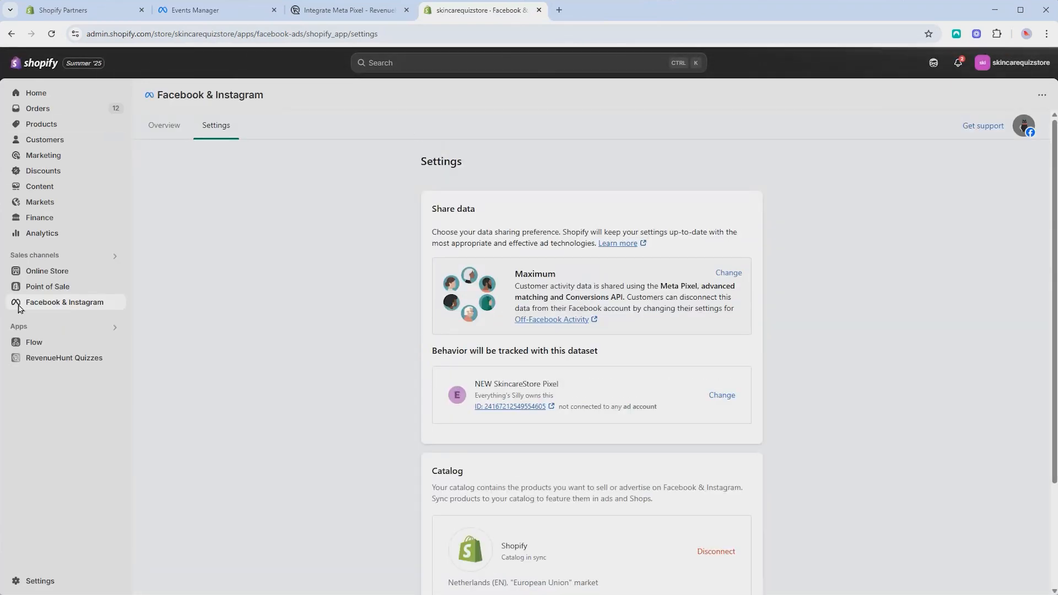
scroll(719, 277, "down", 4)
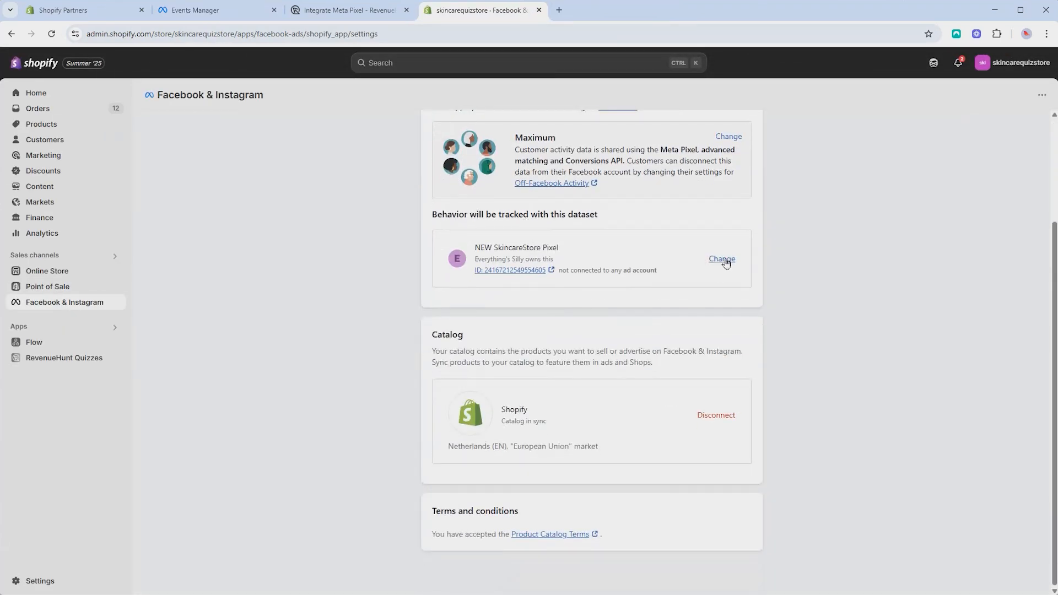
left_click(723, 260)
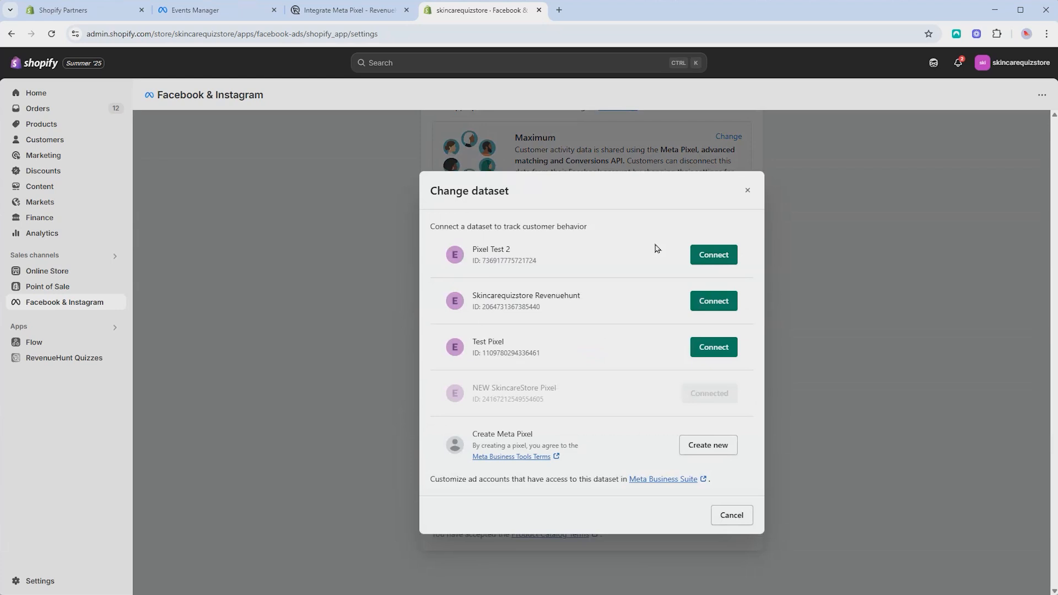
left_click(725, 260)
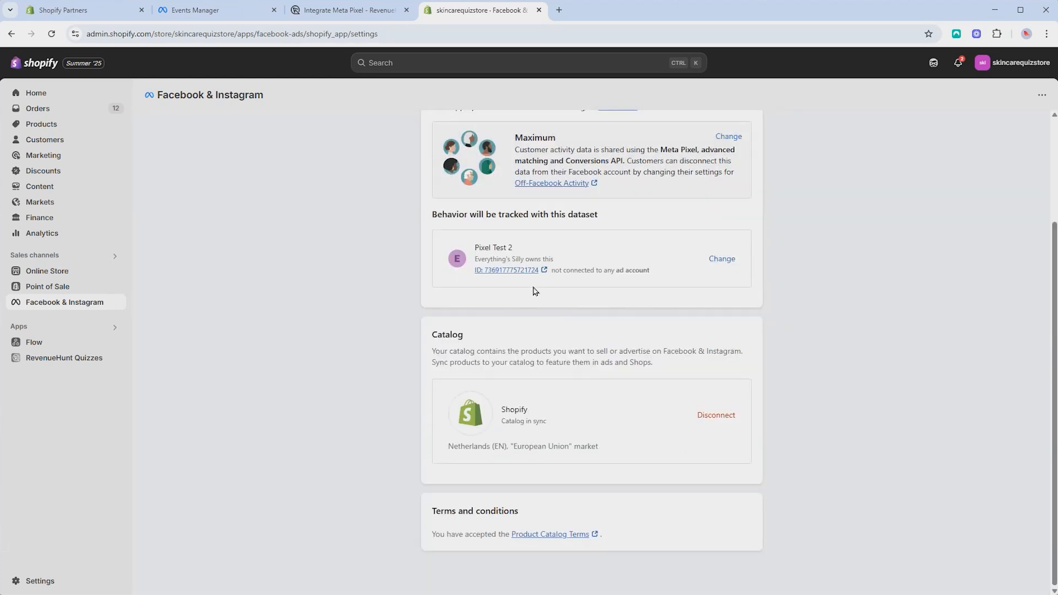
left_click(196, 13)
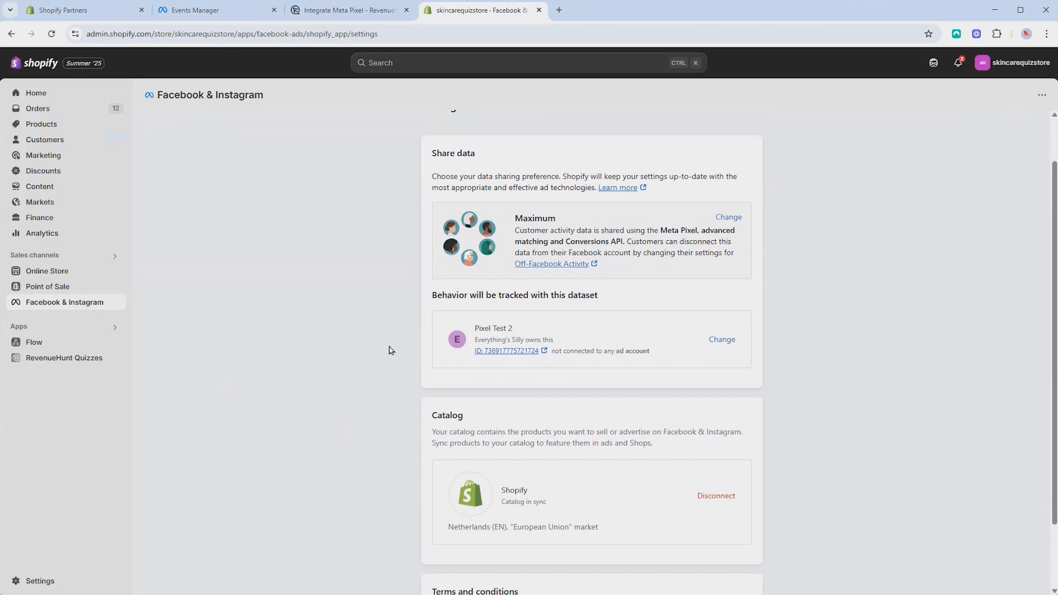
Open the Skincare Quiz (Basic) integrations settings in RevenueHunt Quizzes
left_click(72, 358)
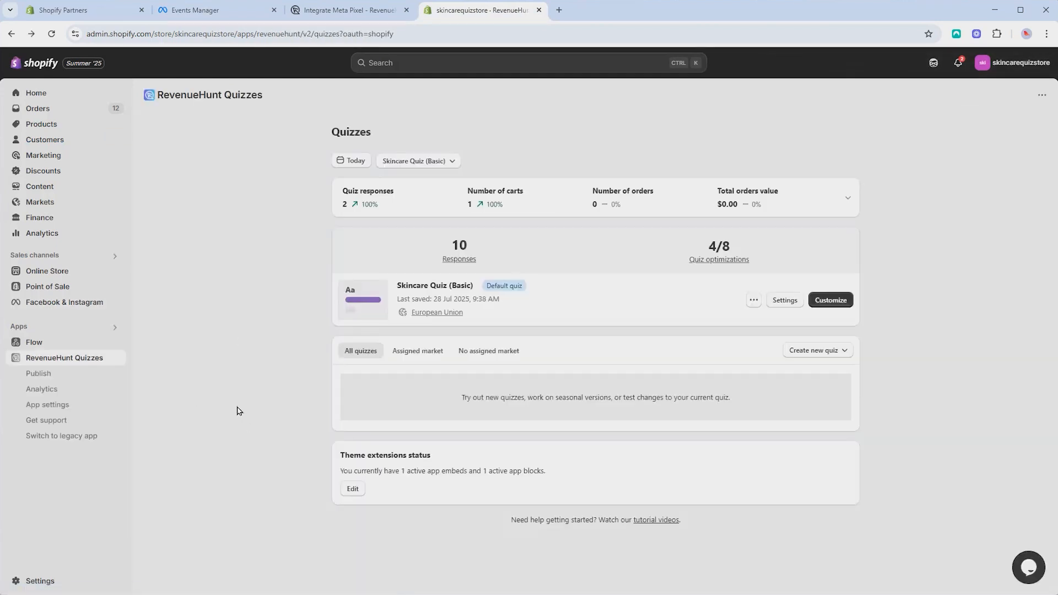
left_click(786, 302)
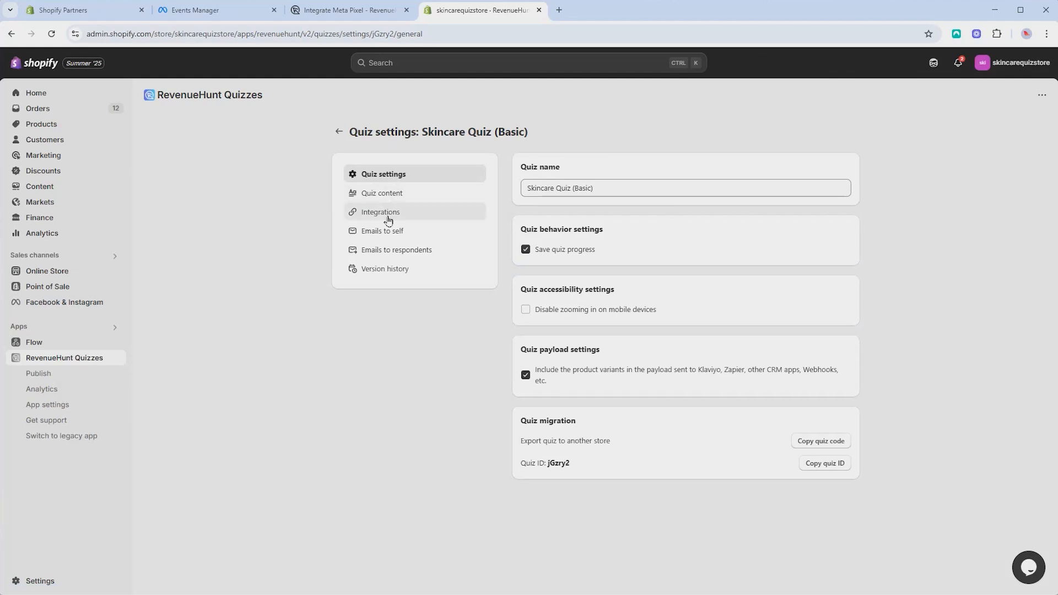
left_click(388, 214)
Activate and save the Meta Pixel integration, then open the online store in a new tab
scroll(680, 199, "down", 10)
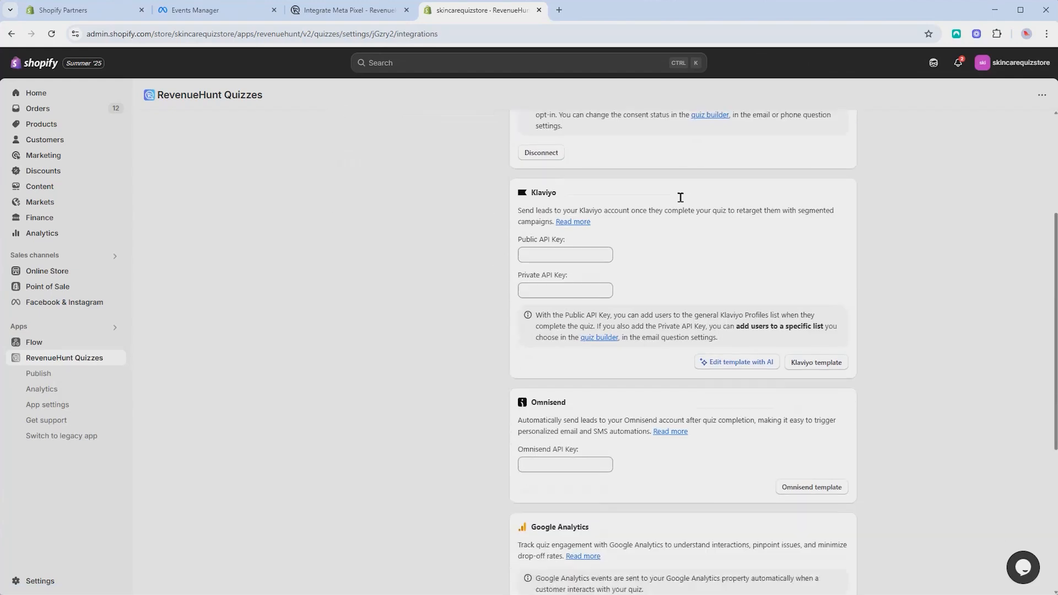
left_click_drag(513, 375, 574, 375)
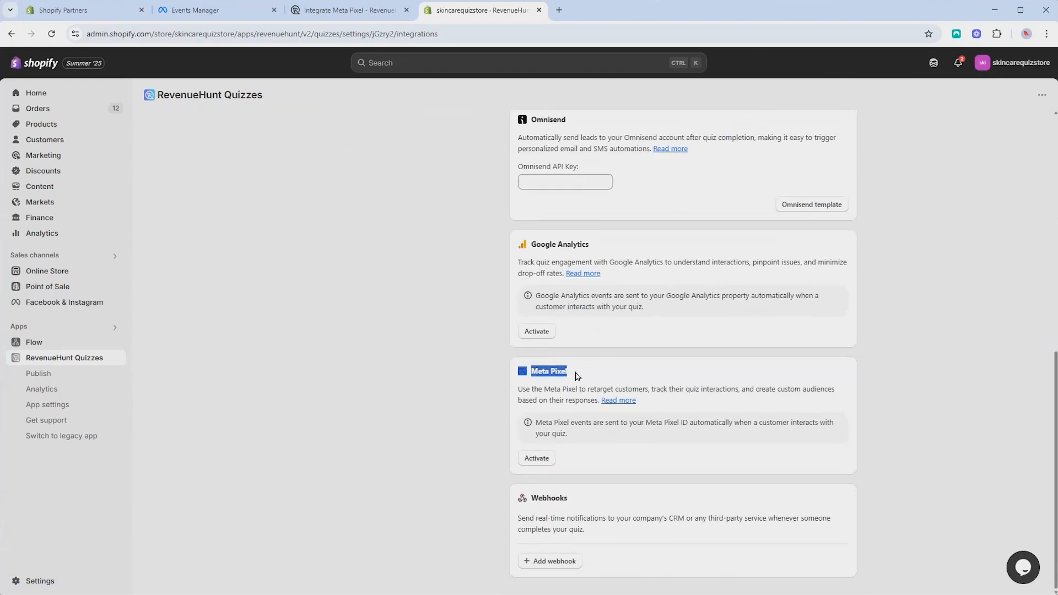
left_click(573, 380)
left_click(537, 459)
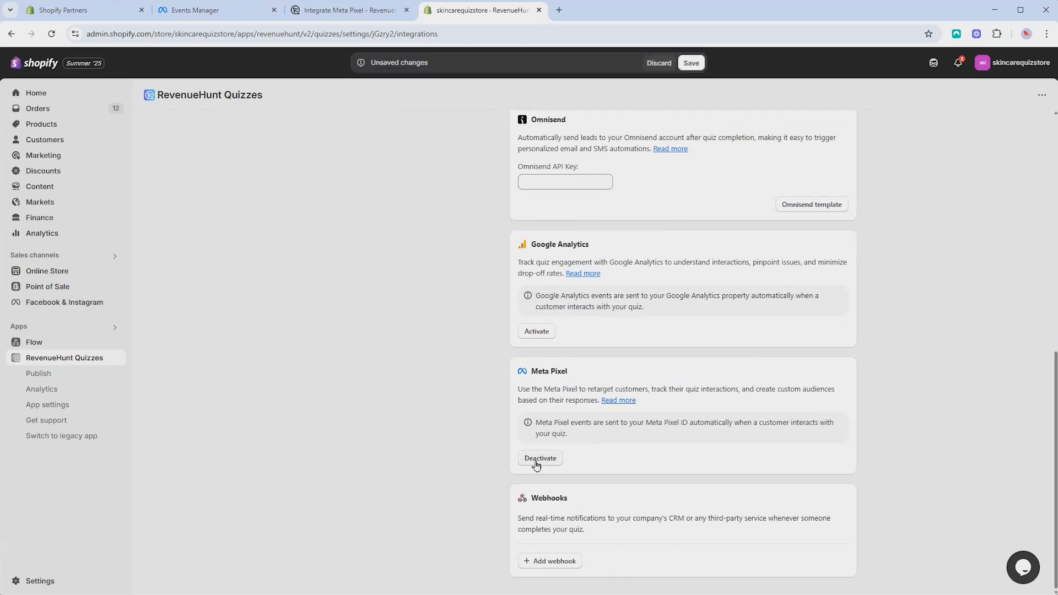
left_click(692, 64)
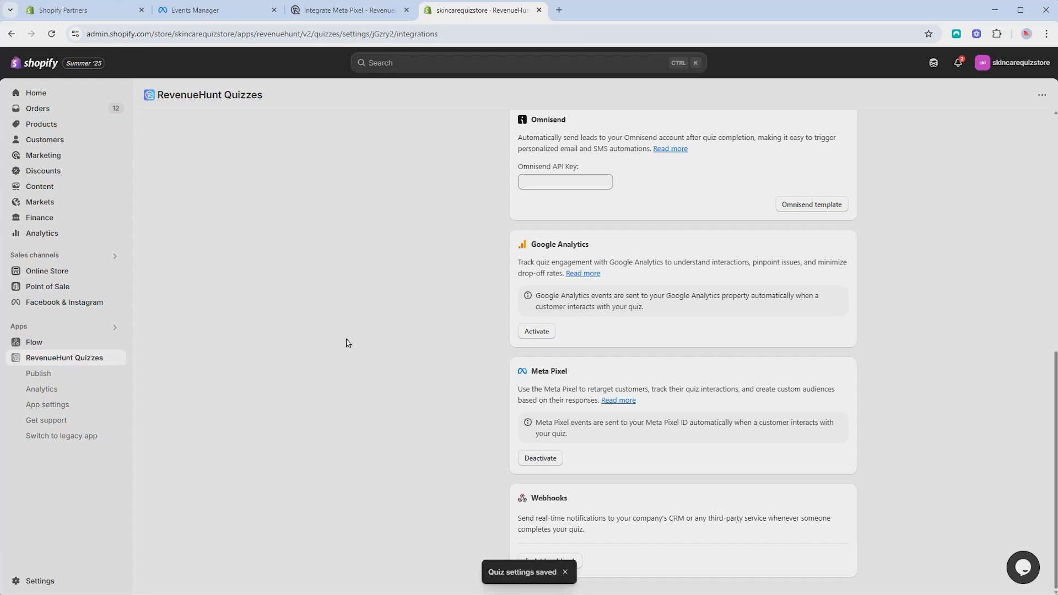
scroll(431, 343, "up", 10)
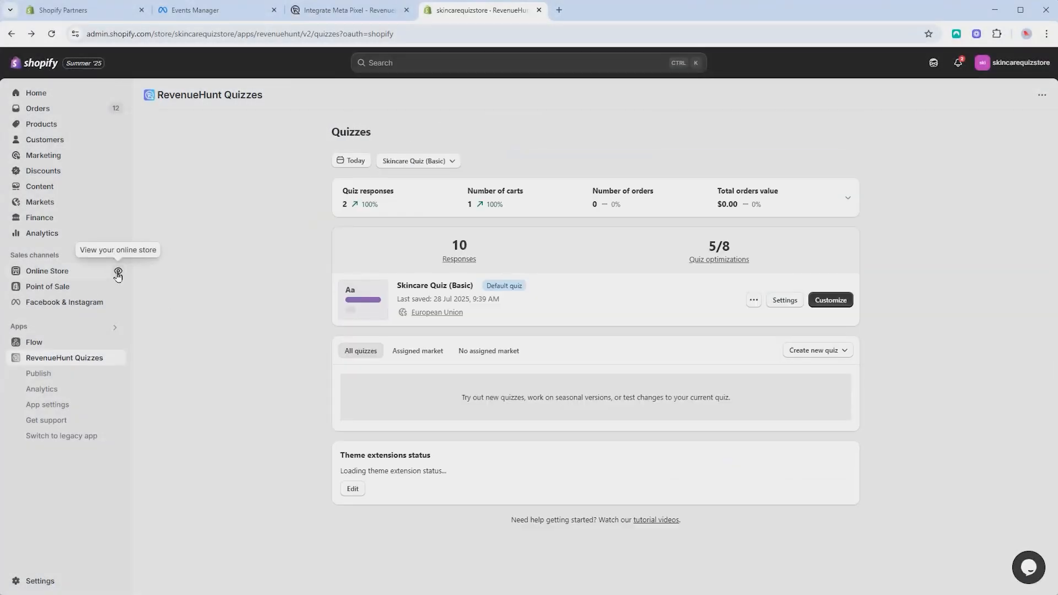
left_click(118, 272)
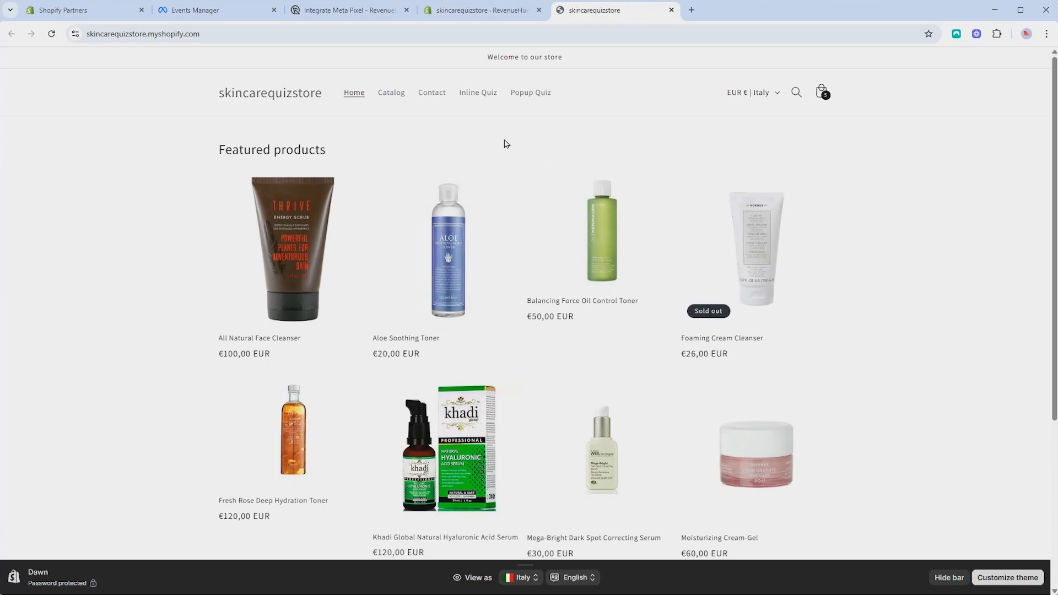
Open the connected Pixel Test 2 dataset in Events Manager from the Facebook & Instagram settings
left_click(471, 94)
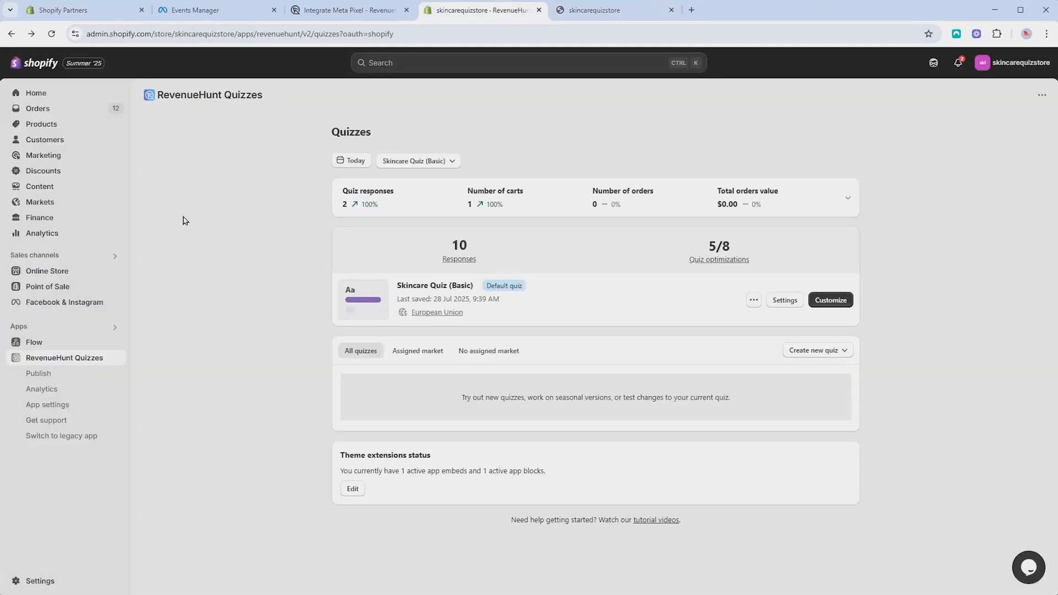
left_click(69, 305)
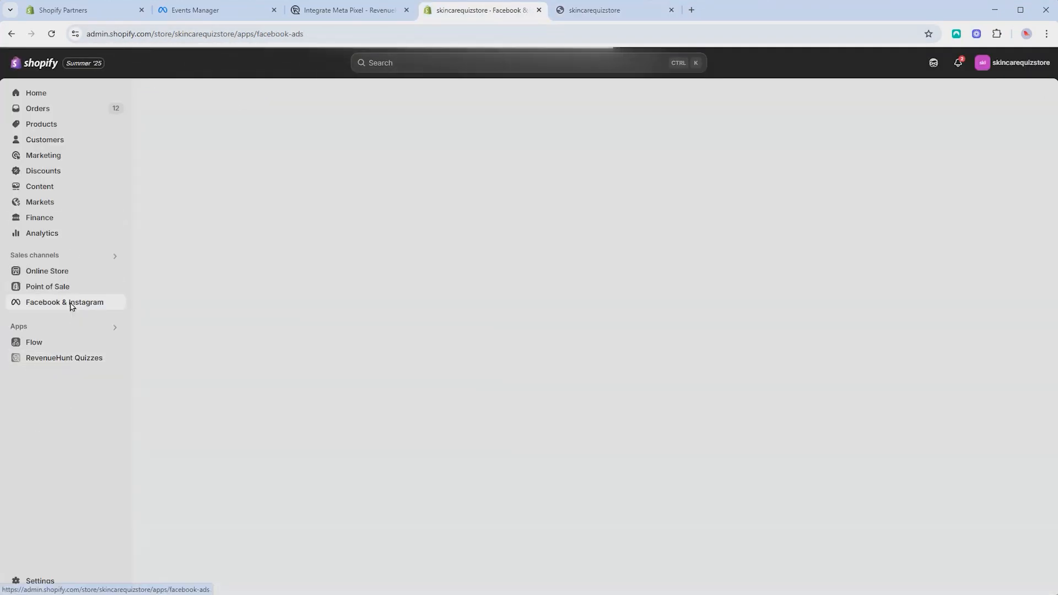
left_click(223, 129)
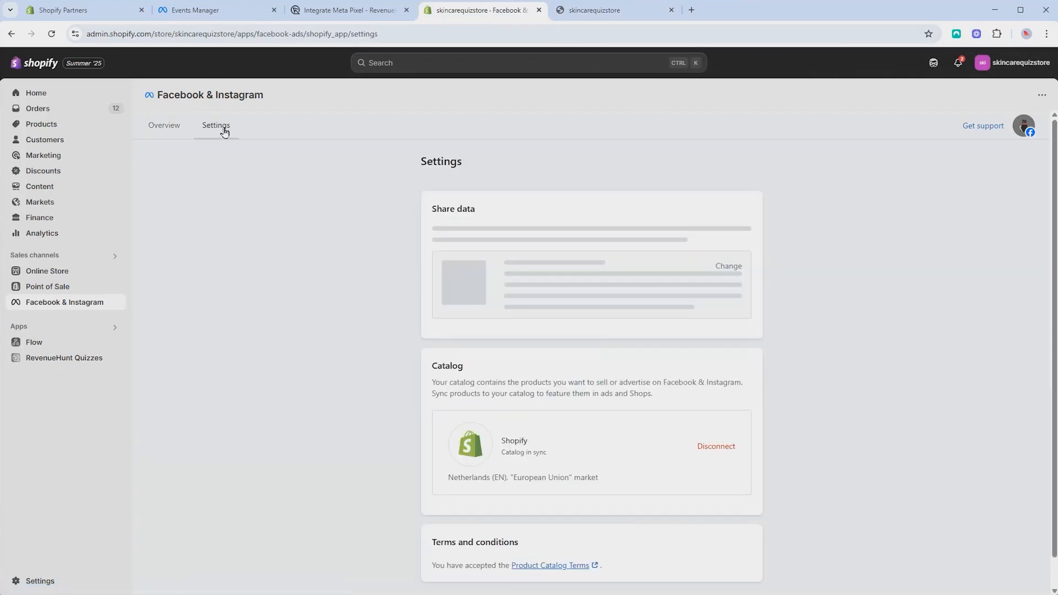
left_click(510, 409)
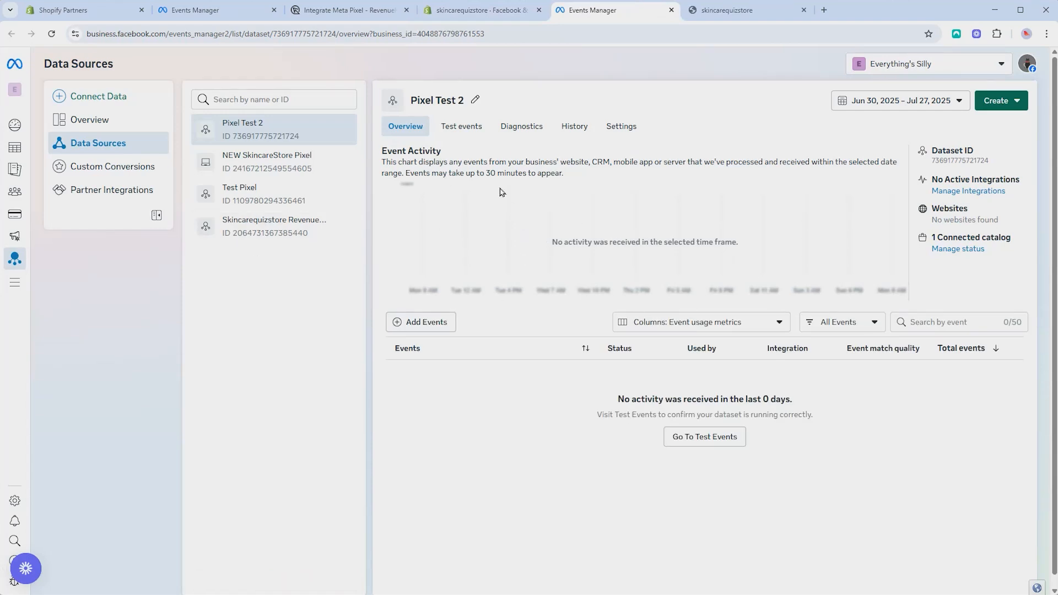
Open Pixel Test 2's Test events and expand the website event confirmation section
left_click(471, 130)
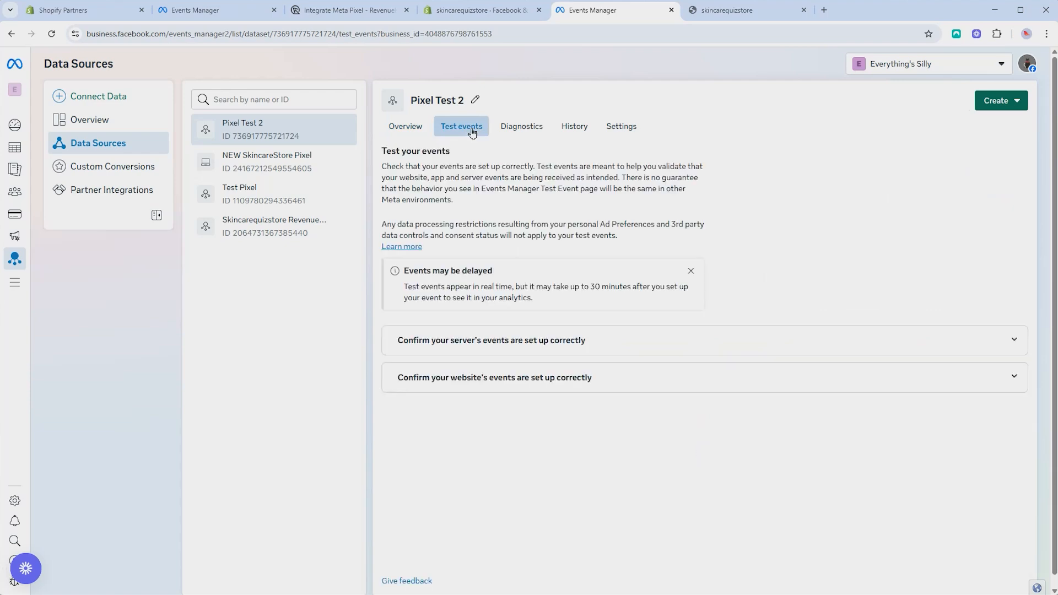
left_click(616, 382)
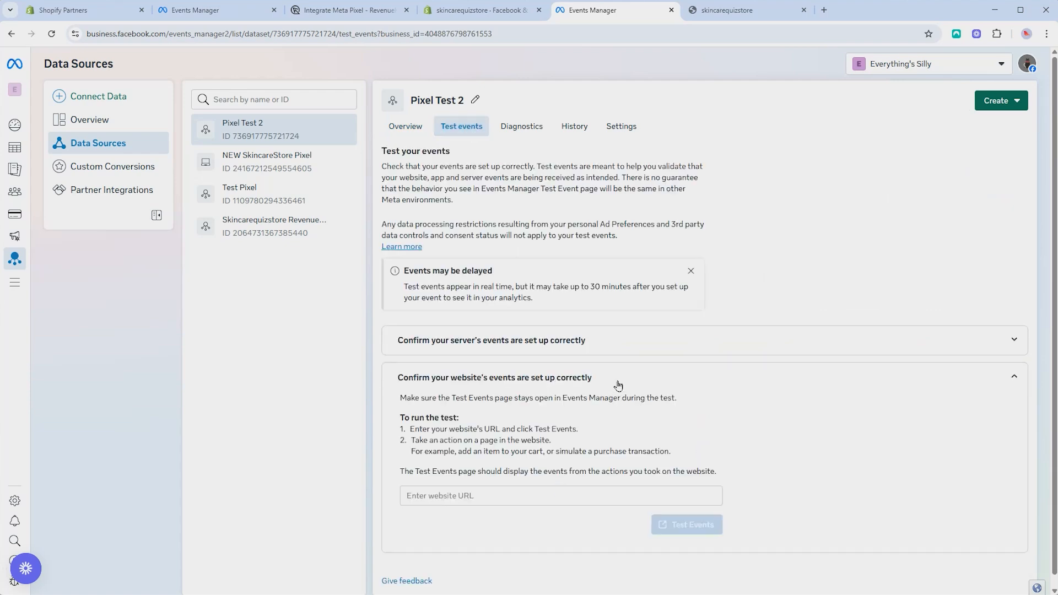
scroll(628, 413, "down", 1)
Copy the store's web address into the website URL field and start the event test
left_click(733, 10)
left_click(258, 36)
key("ctrl+c")
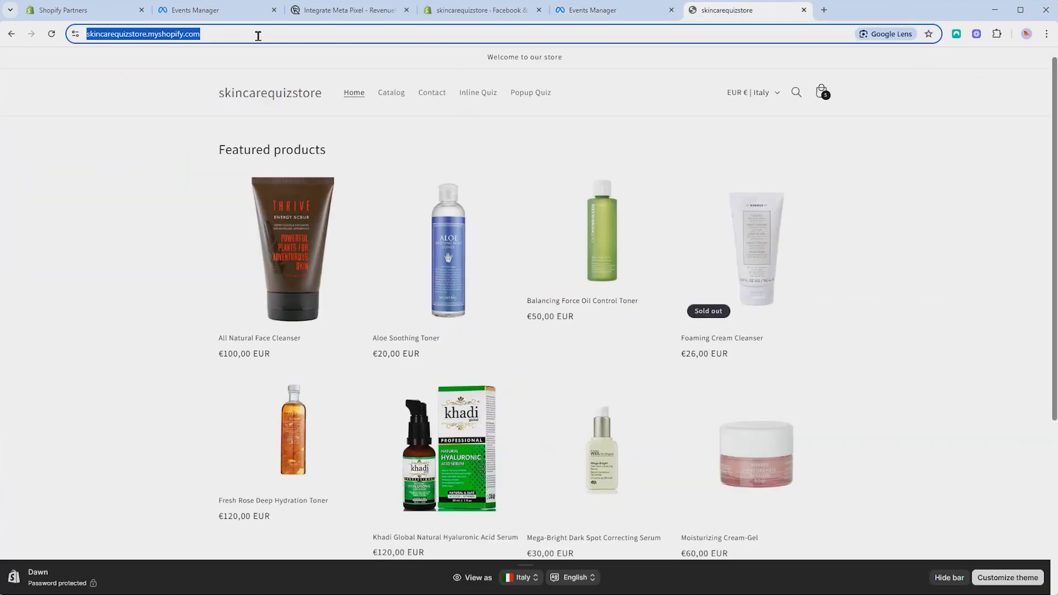
left_click(594, 11)
left_click(493, 484)
key("ctrl+v")
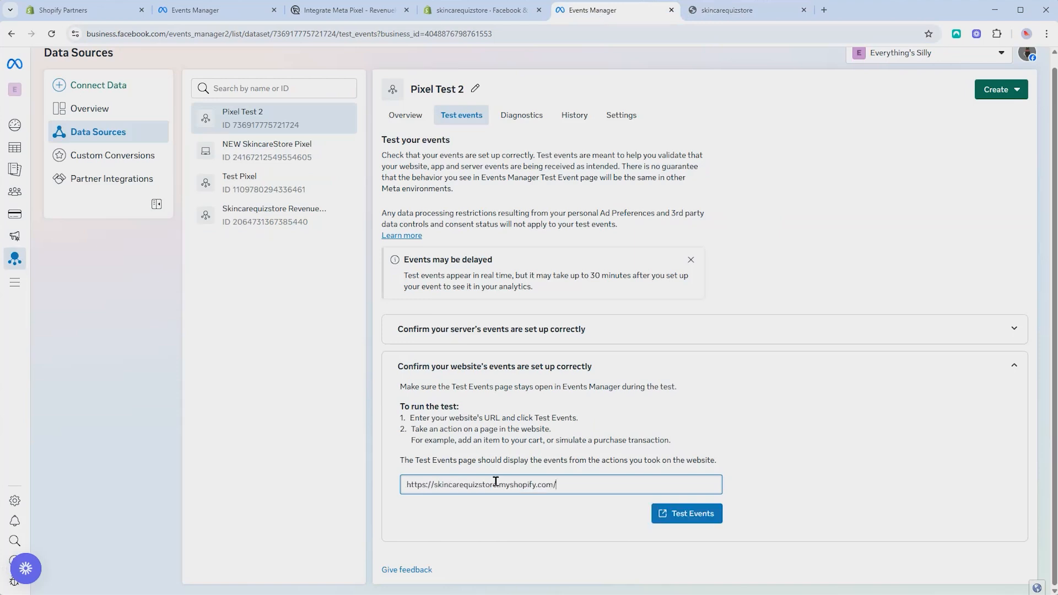
left_click(664, 511)
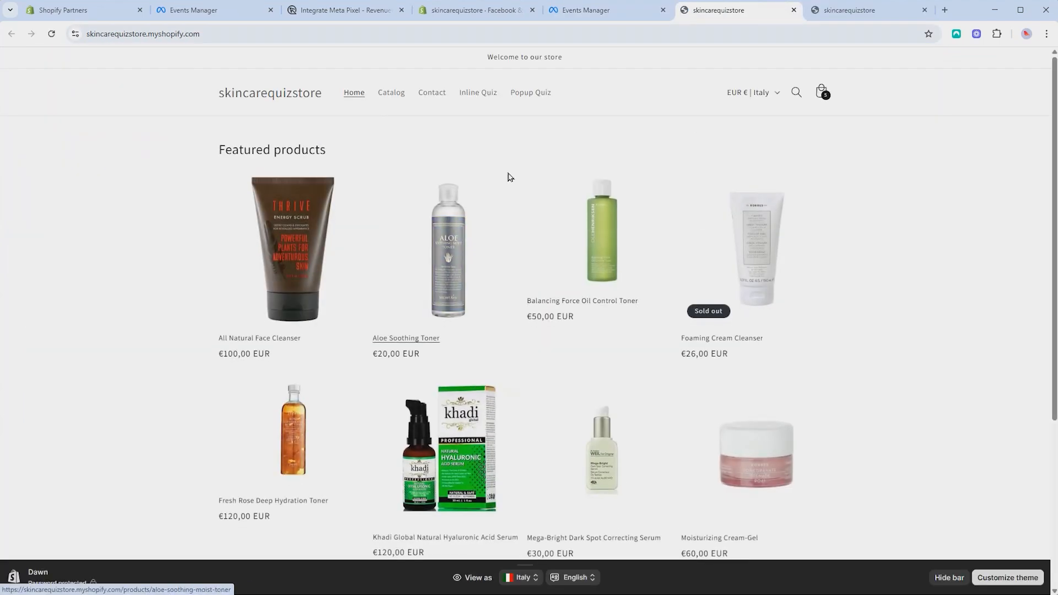
Start the inline skincare quiz and check Events Manager for incoming events
left_click(478, 92)
left_click(410, 318)
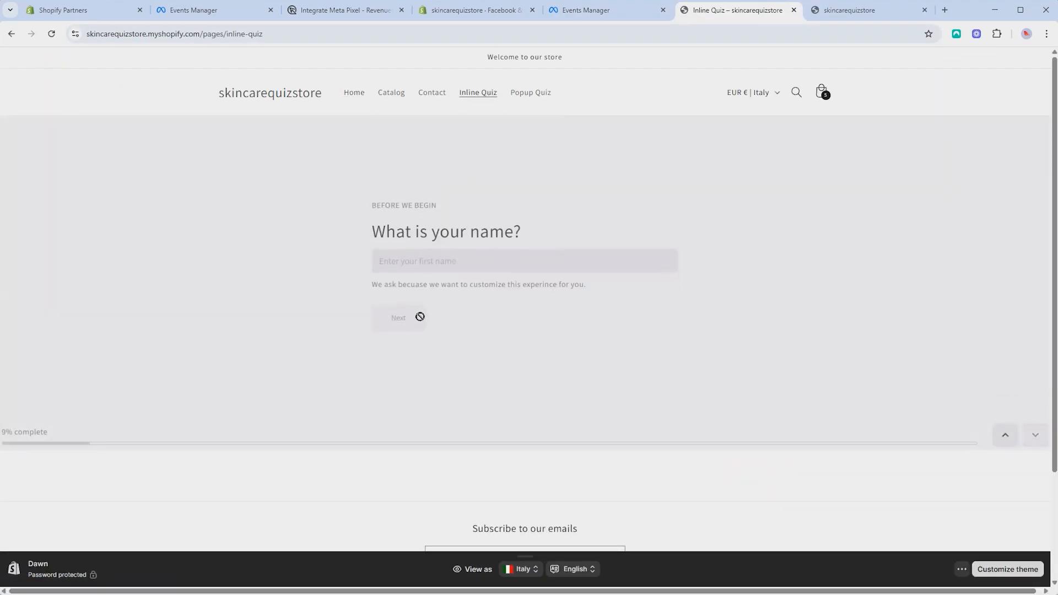
left_click(601, 10)
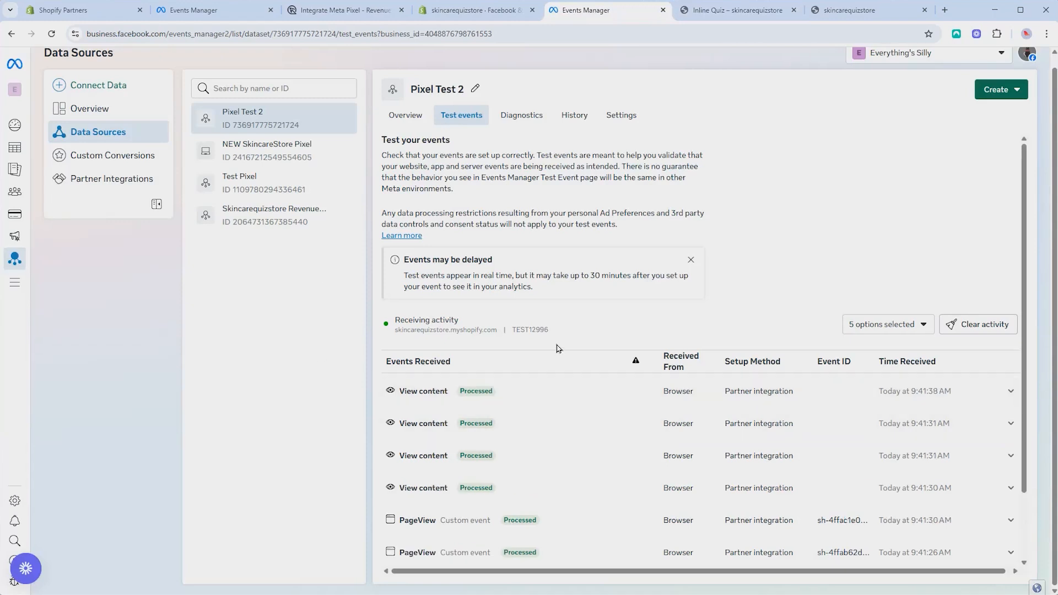
scroll(554, 355, "down", 2)
scroll(553, 377, "up", 2)
scroll(554, 381, "down", 2)
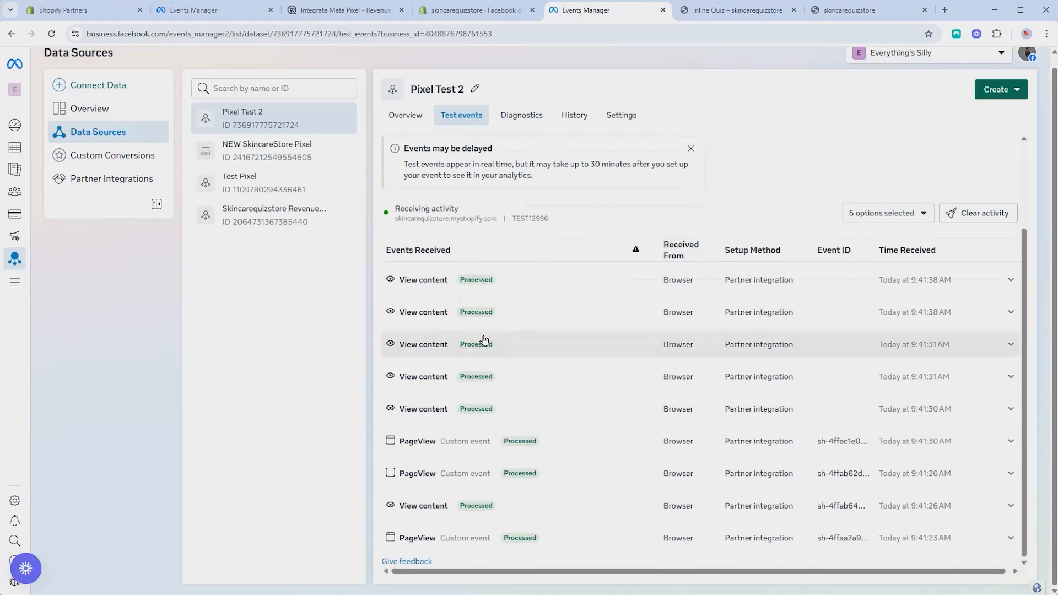
scroll(402, 173, "up", 2)
Answer the quiz: Teens and 20's, Acne and breakouts plus two concerns, two ingredient preferences
left_click(702, 12)
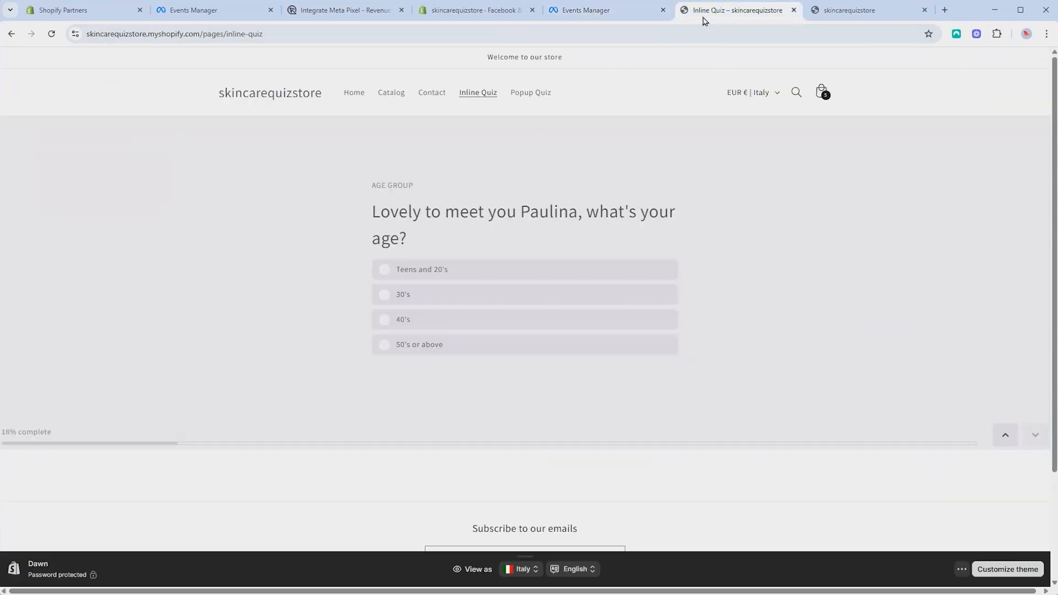
left_click(484, 275)
left_click(405, 314)
left_click(450, 239)
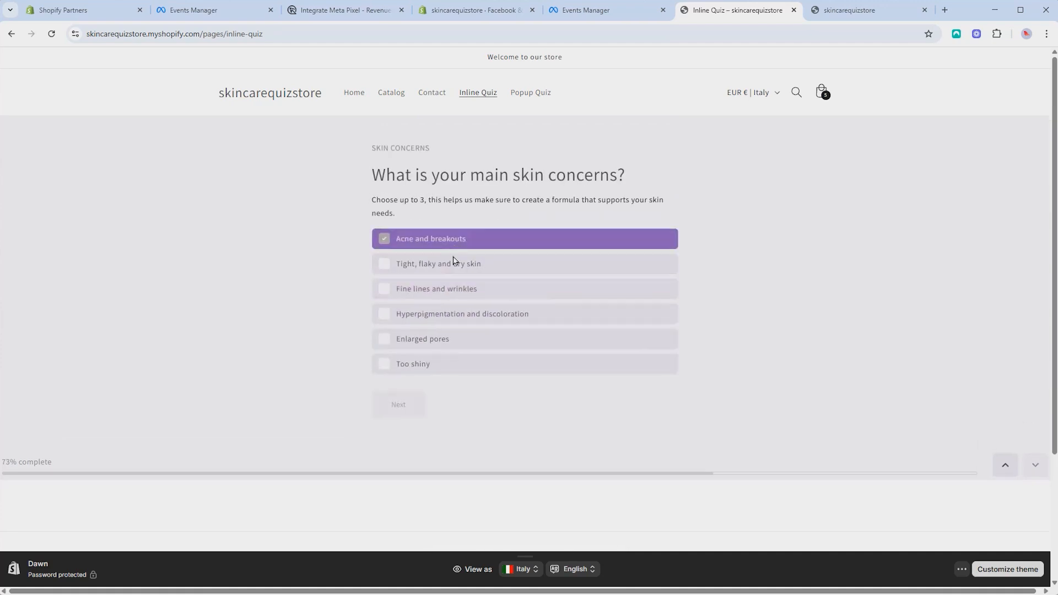
left_click(453, 263)
left_click(442, 288)
left_click(397, 407)
left_click(414, 277)
left_click(416, 302)
left_click(405, 441)
Submit a test email to reach the results, retake the quiz, and return to test events
left_click(429, 275)
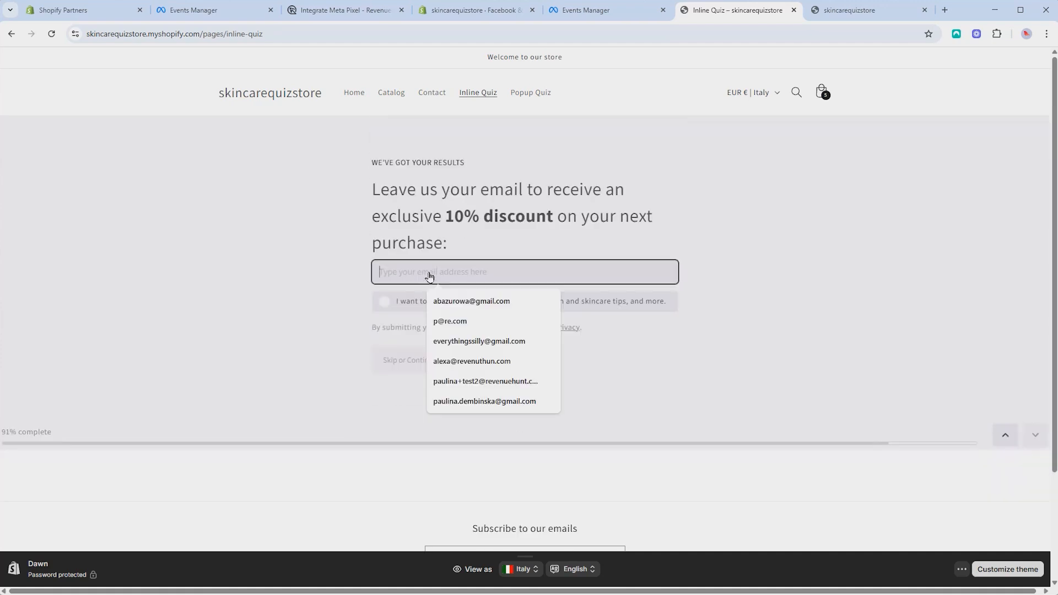
left_click(421, 366)
scroll(378, 383, "down", 13)
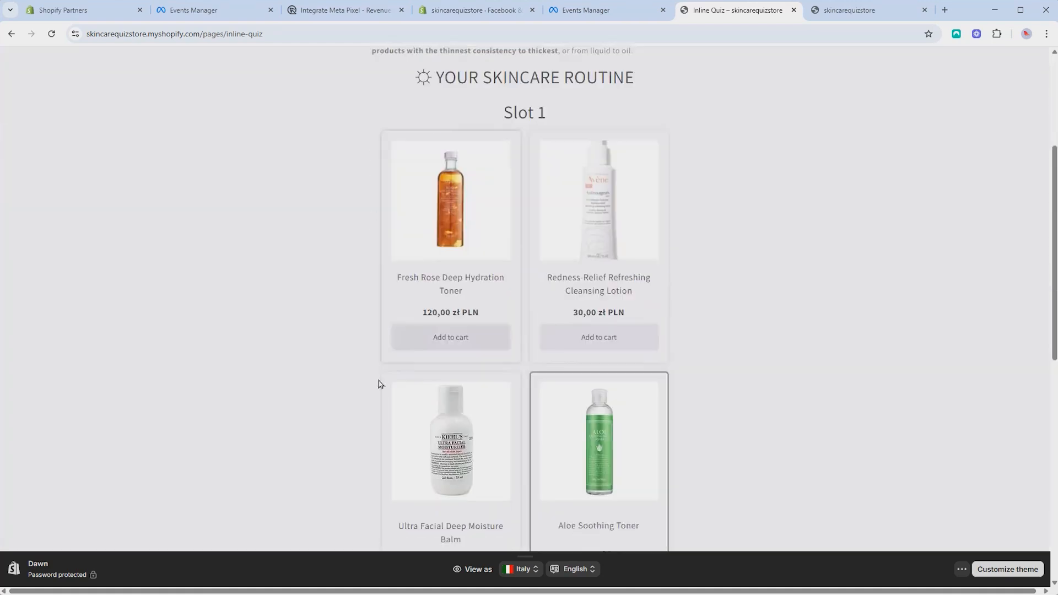
left_click(42, 298)
scroll(499, 331, "up", 1)
scroll(499, 331, "up", 1)
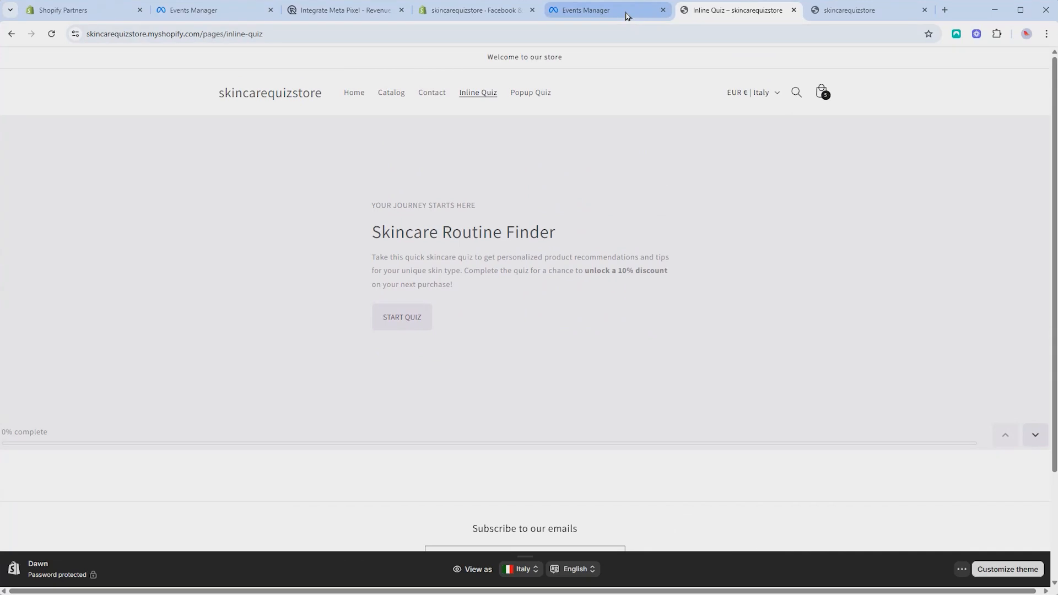
left_click(629, 12)
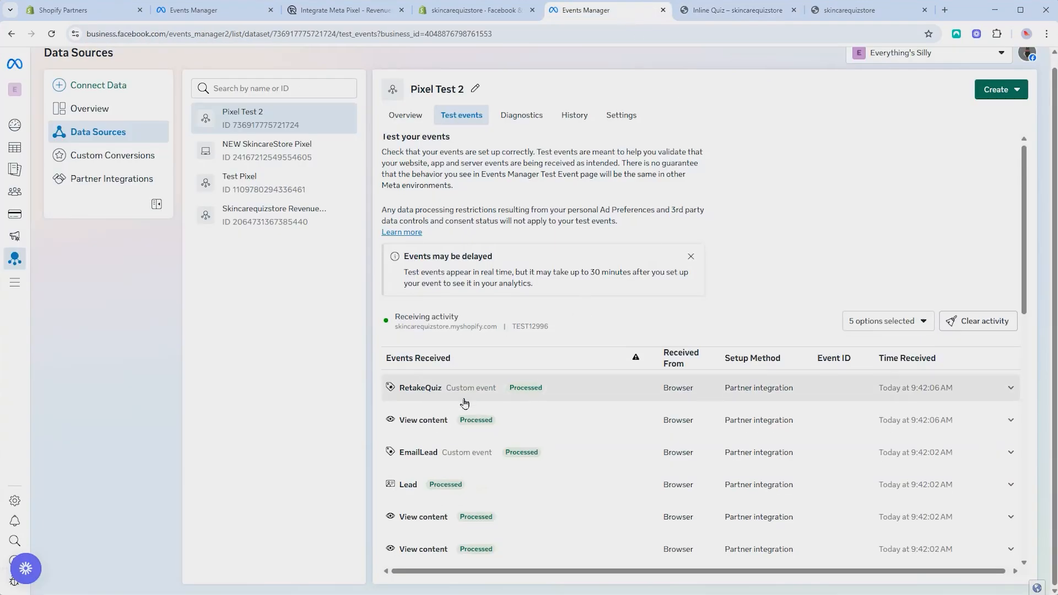
Scroll through Pixel Test 2's received events: View content, PageView, Lead, RetakeQuiz and EmailLead
scroll(465, 404, "down", 1)
scroll(536, 370, "down", 1)
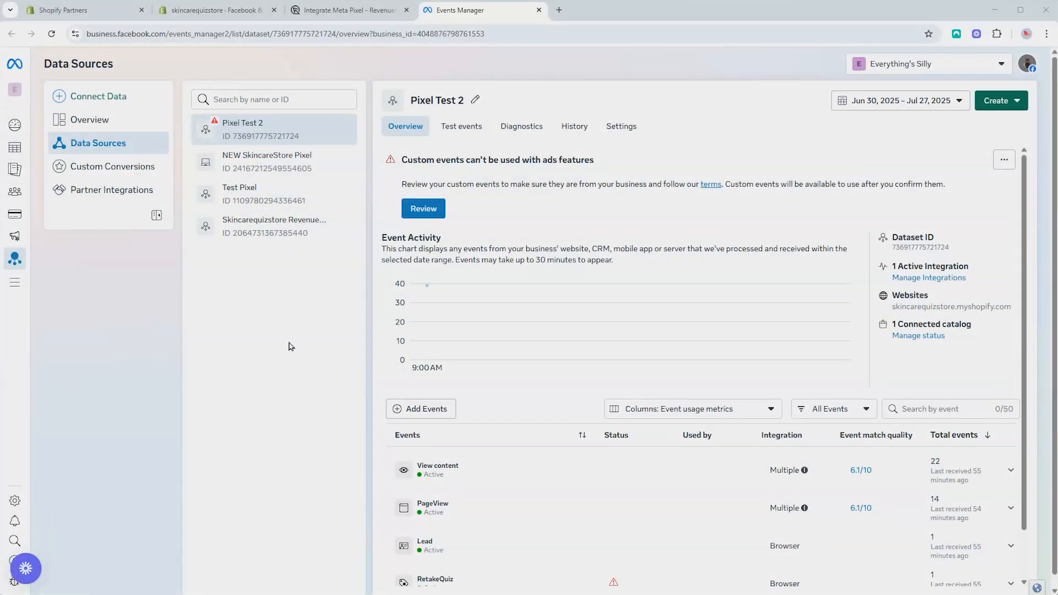
scroll(506, 256, "down", 1)
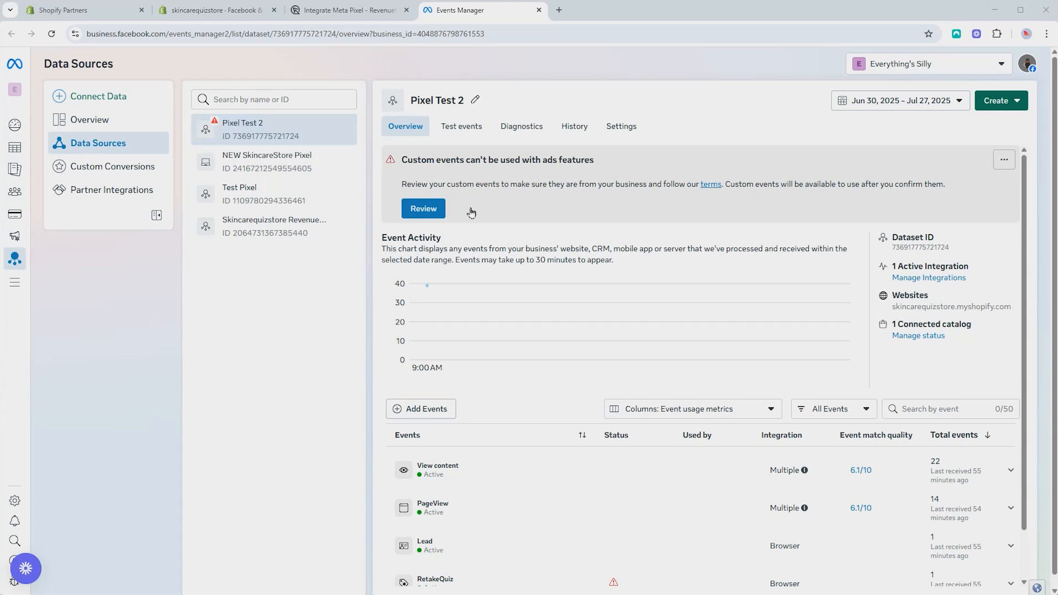
Review and confirm the RetakeQuiz and EmailLead custom events of Pixel Test 2 for ads use
left_click(429, 210)
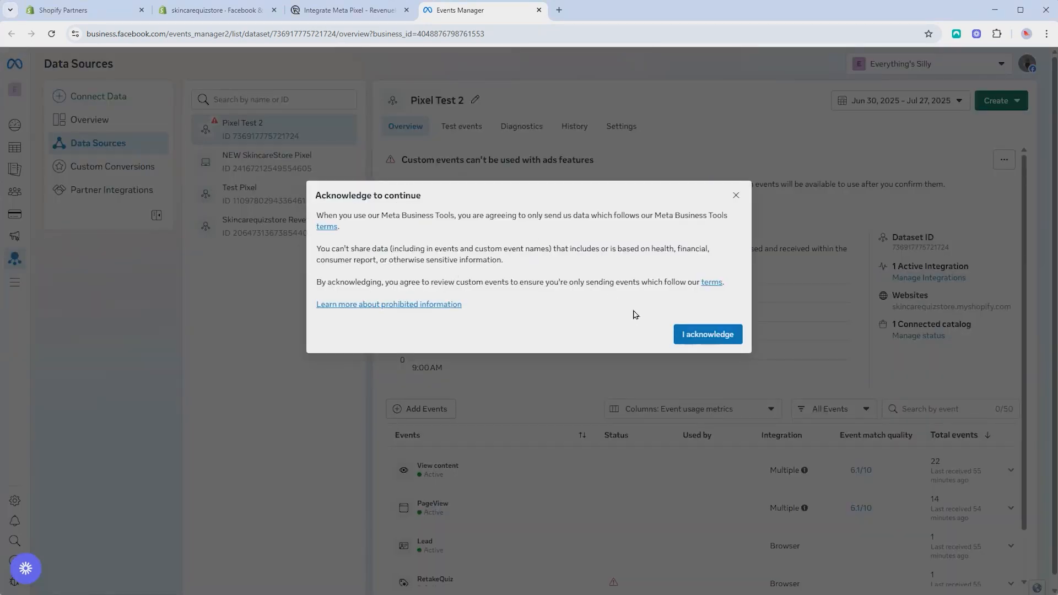
left_click(713, 337)
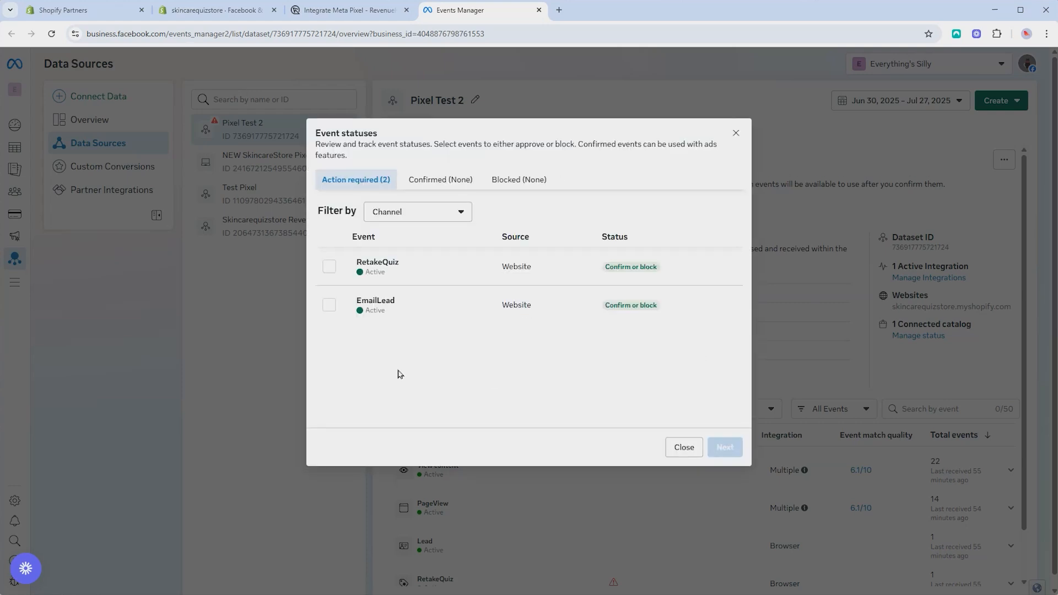
left_click(329, 266)
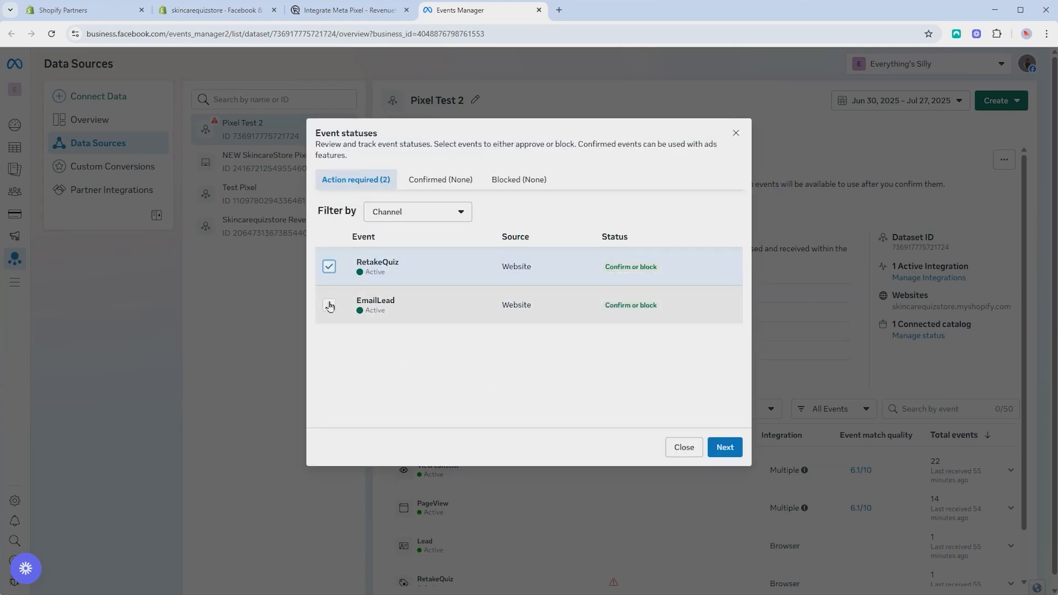
left_click(329, 305)
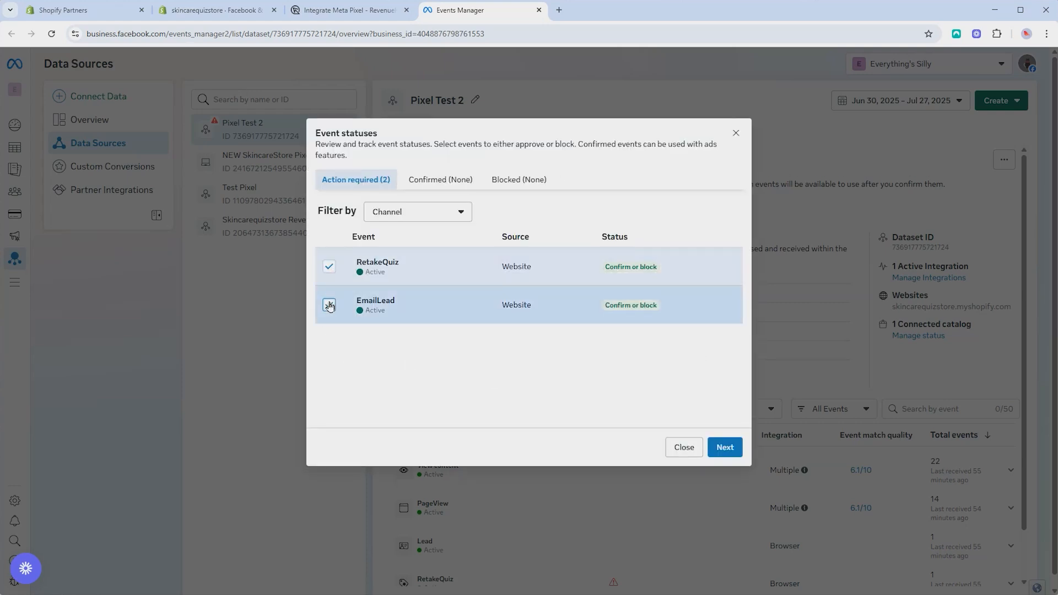
left_click(727, 449)
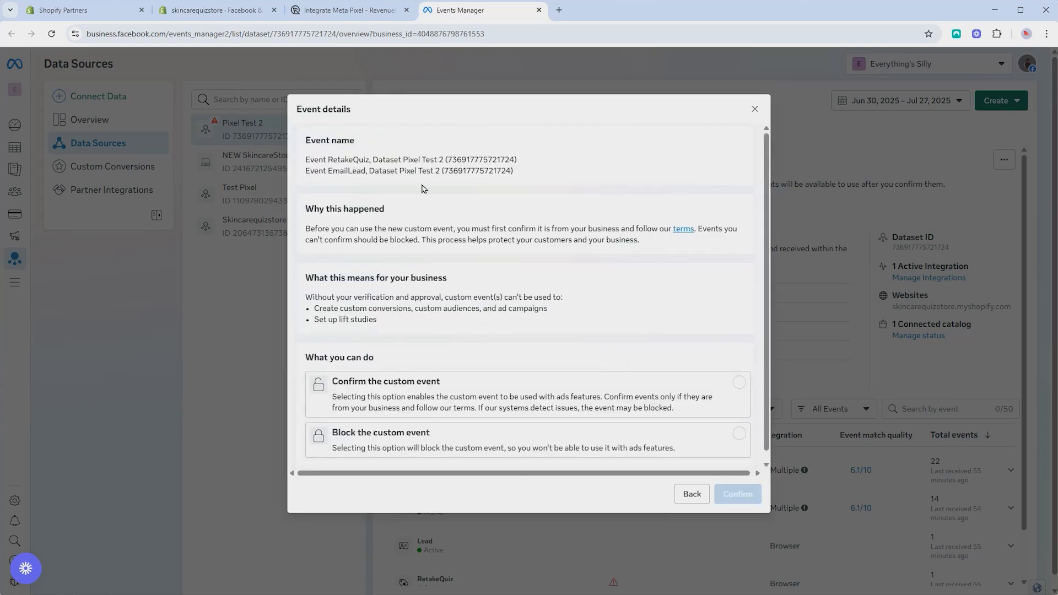
scroll(655, 296, "down", 1)
left_click(739, 380)
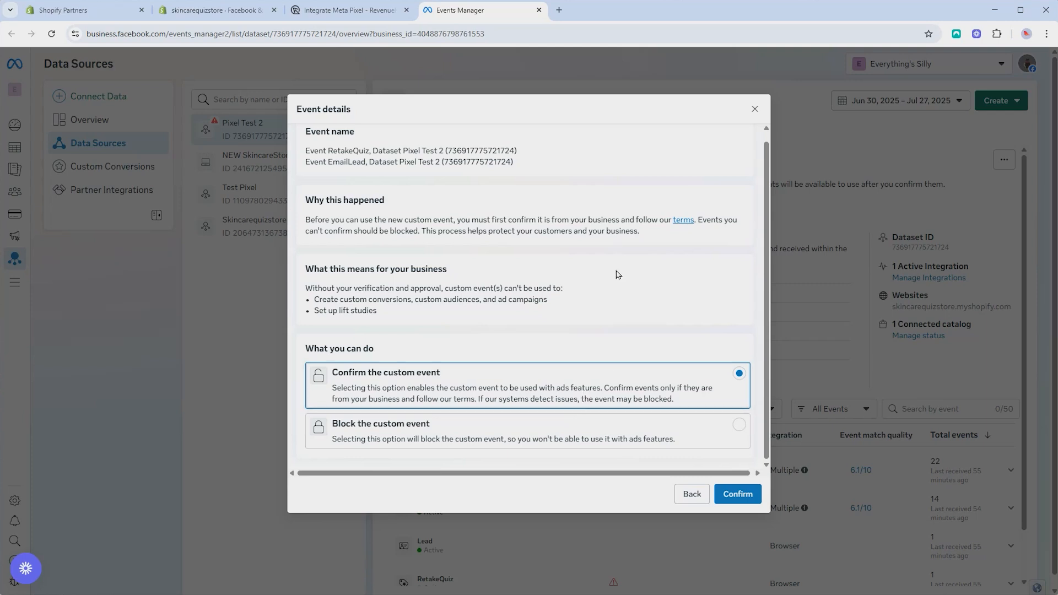
left_click(741, 494)
left_click(691, 358)
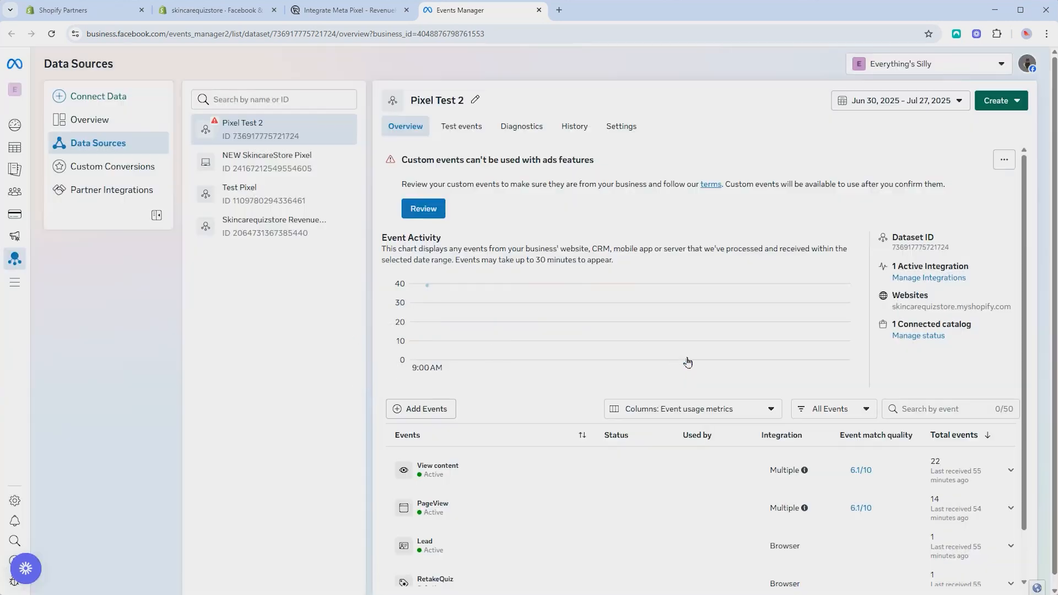
scroll(326, 380, "down", 1)
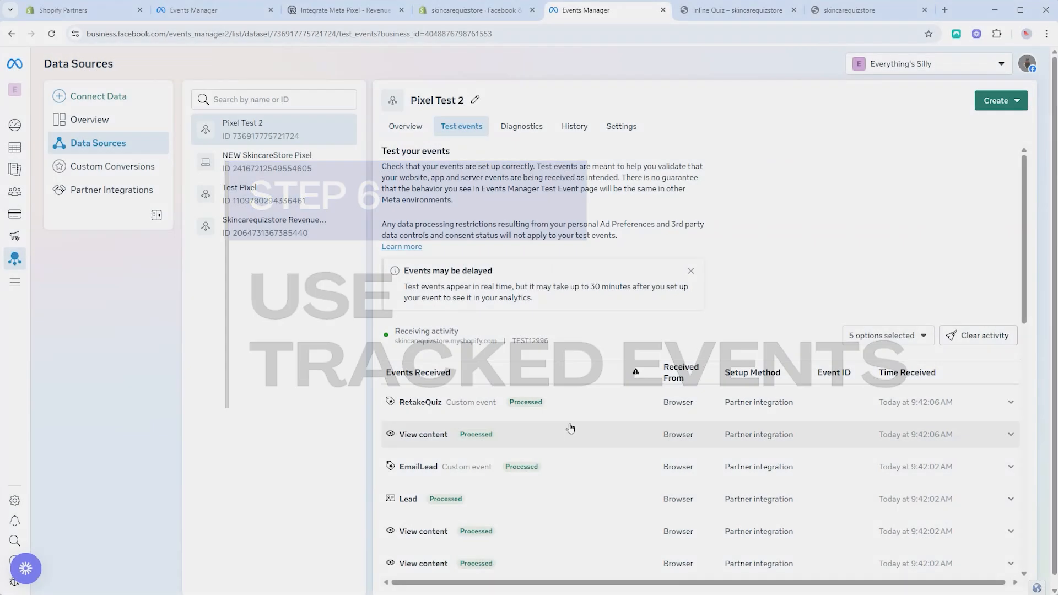
Return to Pixel Test 2's Overview, which shows no activity for Jun 30 – Jul 27, 2025
scroll(567, 425, "down", 8)
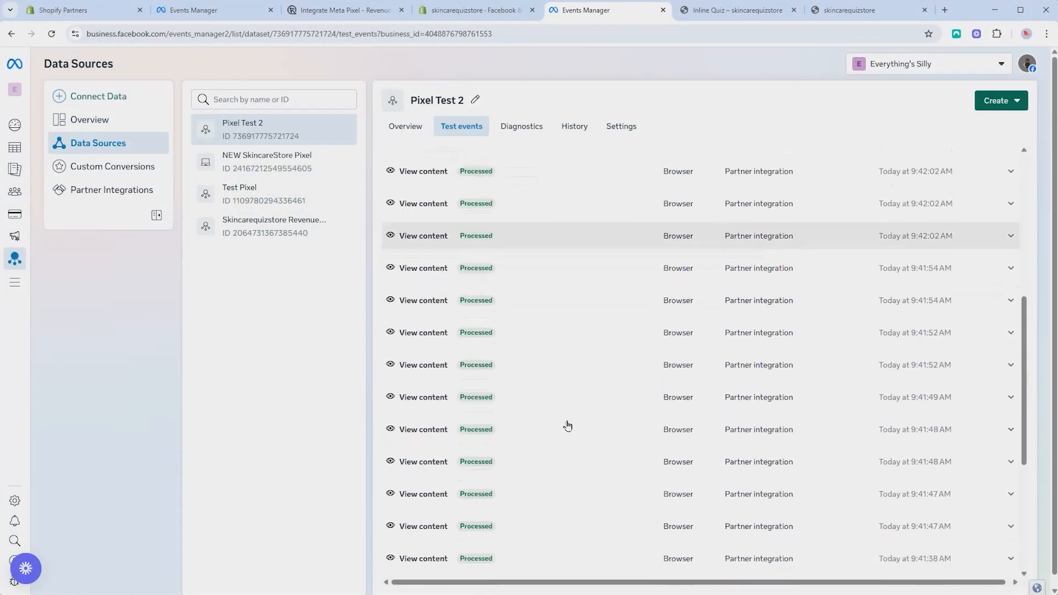
scroll(567, 425, "up", 6)
scroll(567, 425, "up", 2)
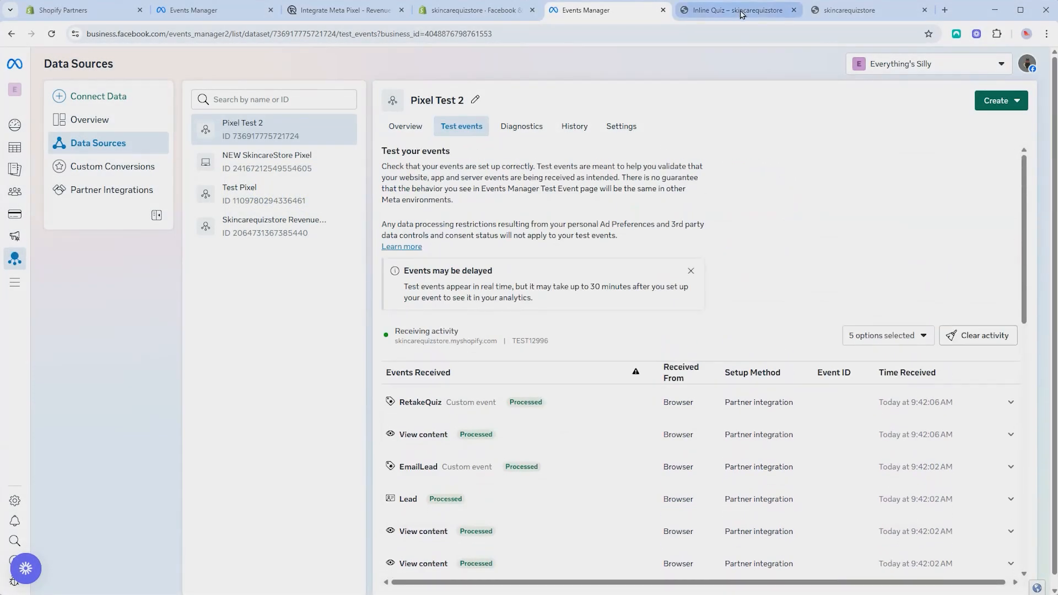
left_click(794, 10)
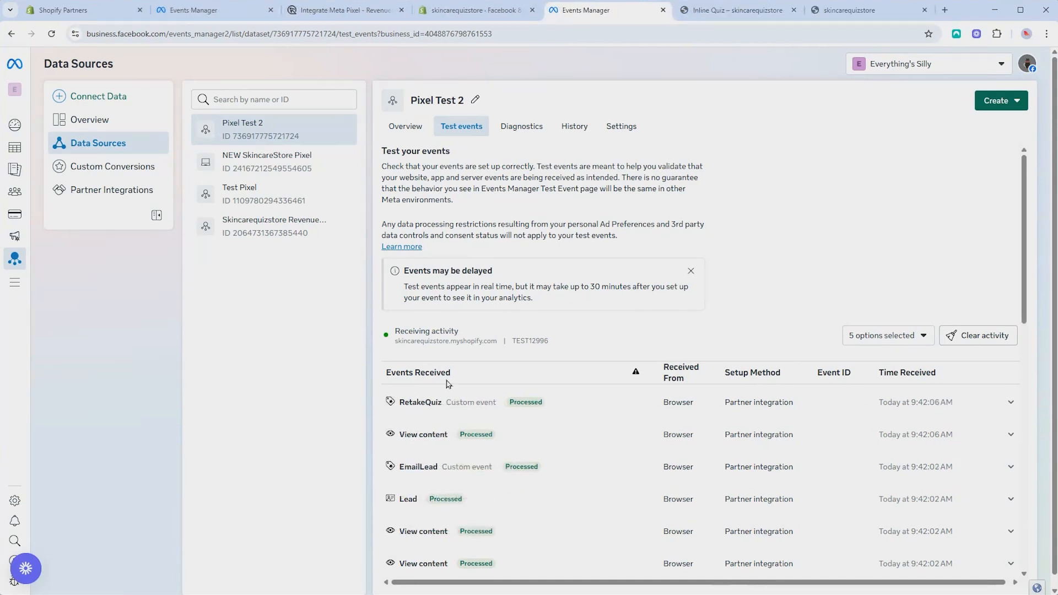
left_click(406, 126)
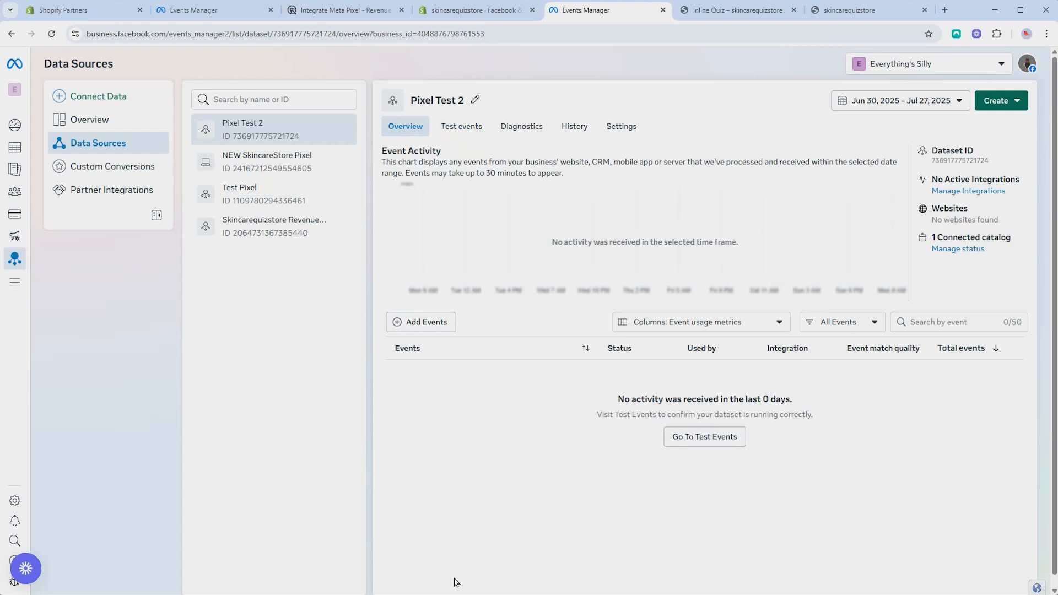
Bring up the Integrate Meta Pixel guide's table of tracked events (ViewContent, EmailLead, Lead)
left_click(347, 11)
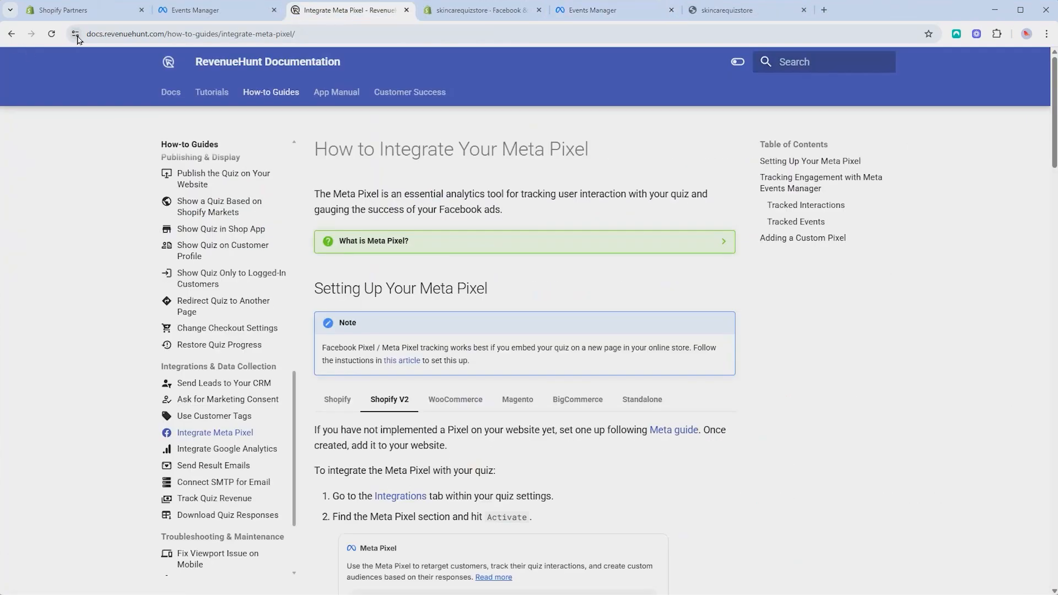
scroll(507, 294, "down", 2)
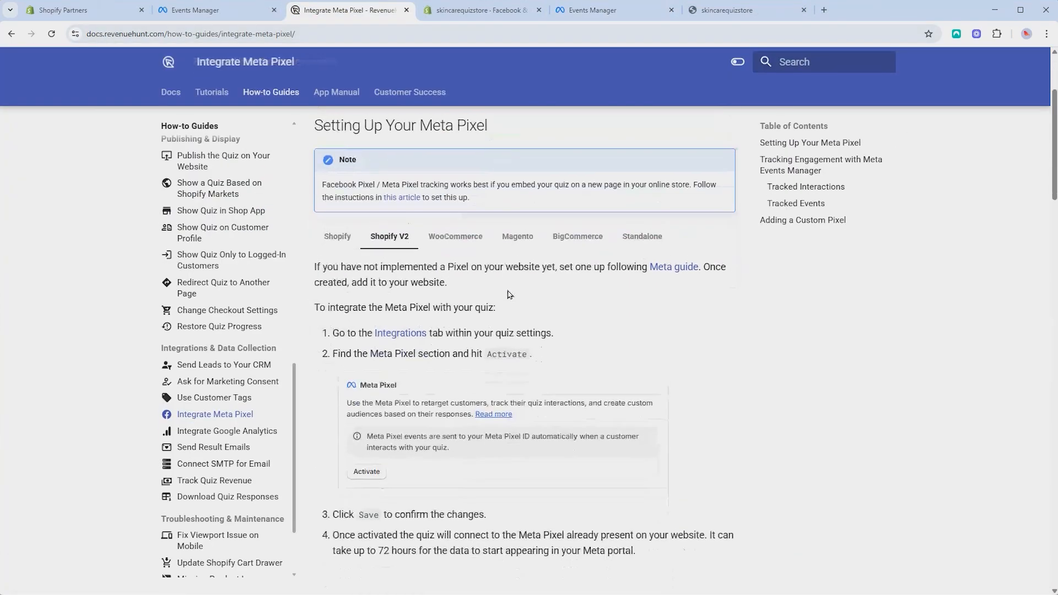
scroll(507, 294, "down", 15)
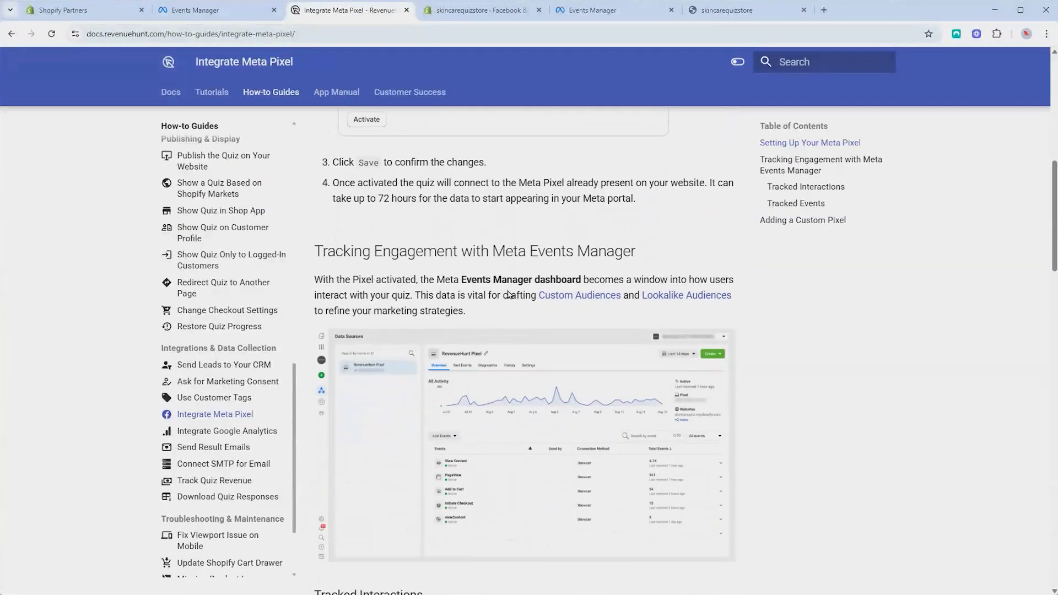
scroll(507, 294, "down", 2)
scroll(480, 208, "up", 1)
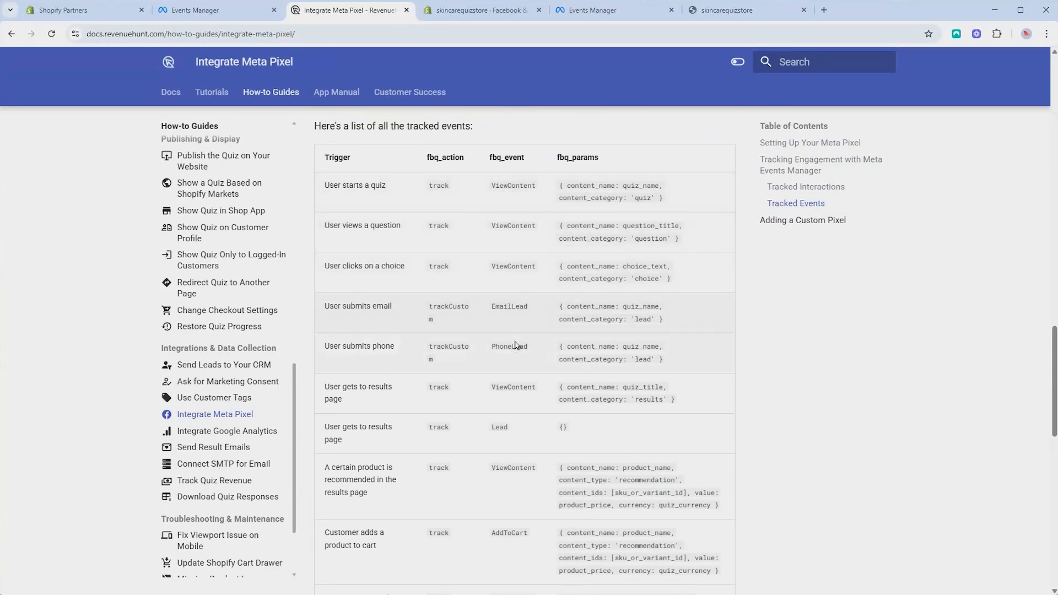
scroll(514, 345, "down", 3)
scroll(517, 349, "down", 1)
scroll(496, 331, "up", 6)
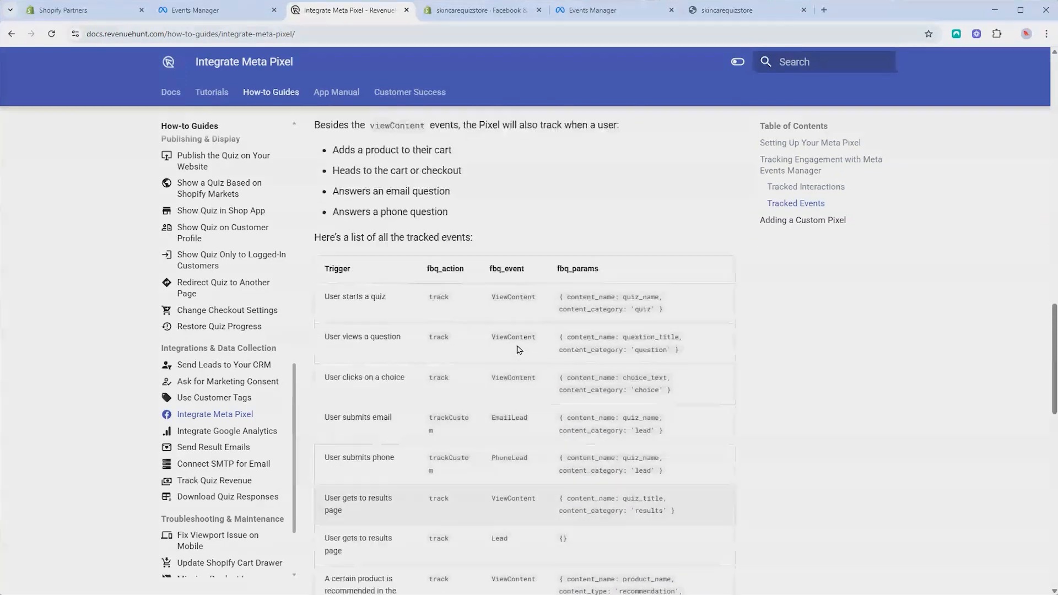